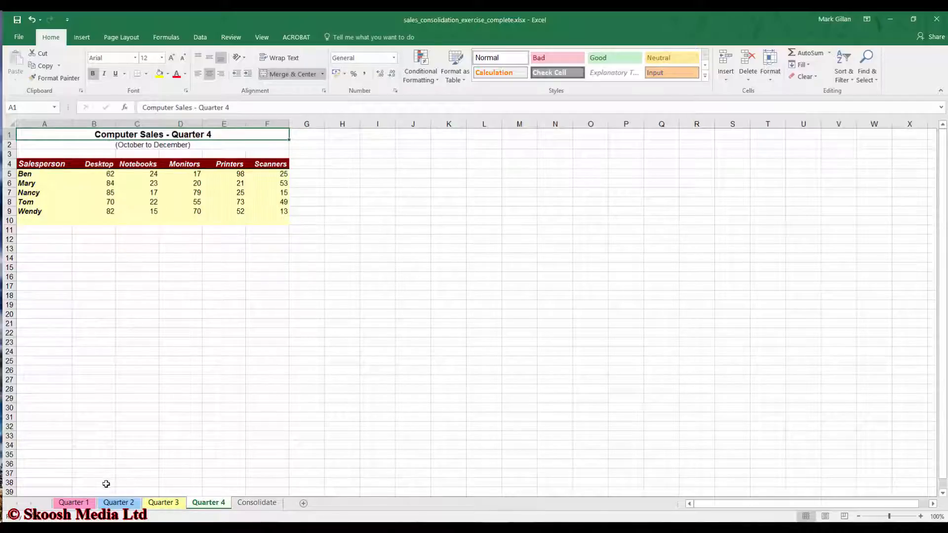
View the Consolidate sheet layout, and go through the salesperson names in A5:A10 of the Quarter 1 sheet.
{"action": "left_click", "coordinate": [258, 503]}
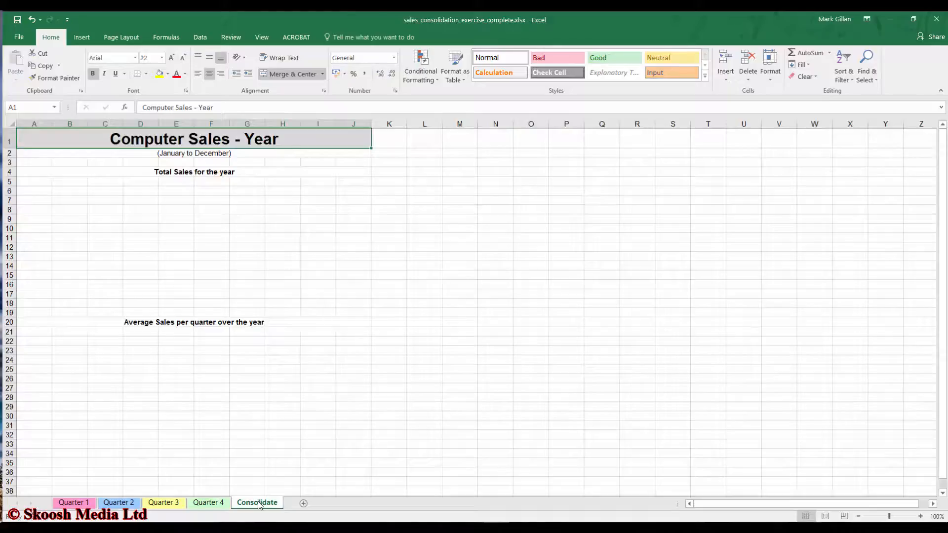
{"action": "left_click", "coordinate": [78, 502]}
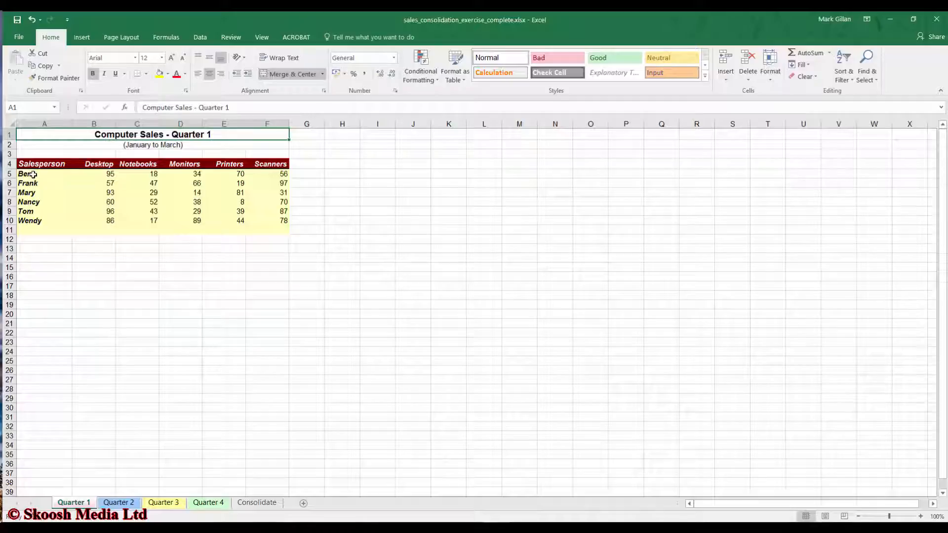
{"action": "left_click", "coordinate": [30, 174]}
{"action": "left_click", "coordinate": [38, 186]}
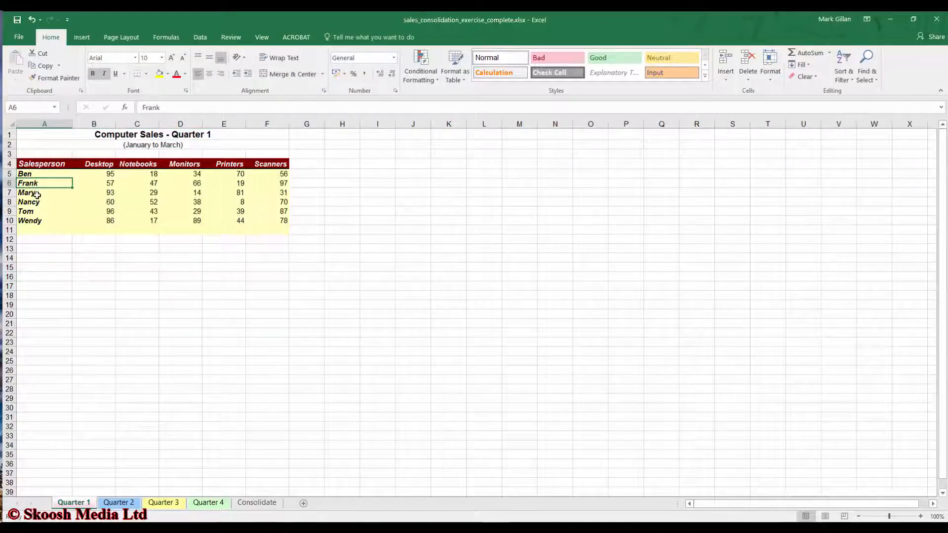
{"action": "left_click", "coordinate": [39, 193]}
{"action": "left_click", "coordinate": [39, 203]}
{"action": "left_click", "coordinate": [37, 212]}
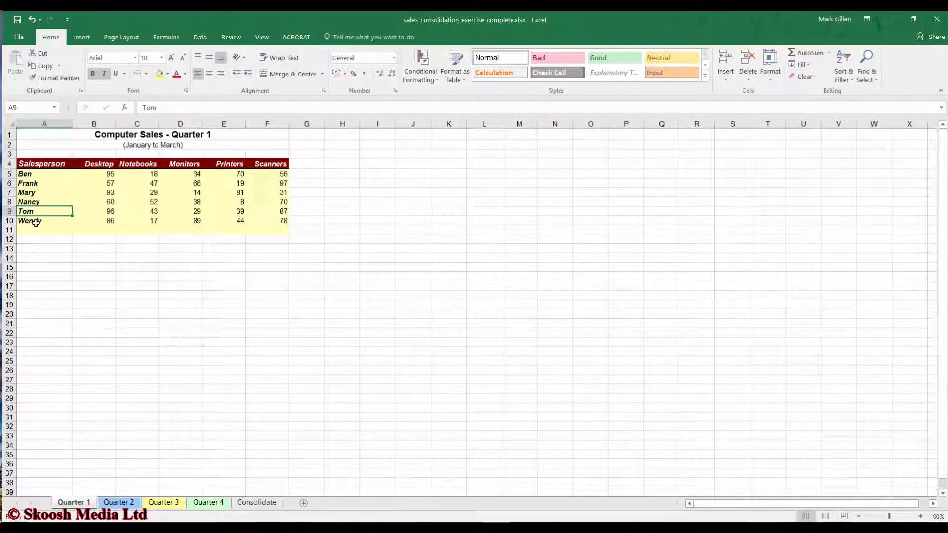
{"action": "left_click", "coordinate": [35, 223]}
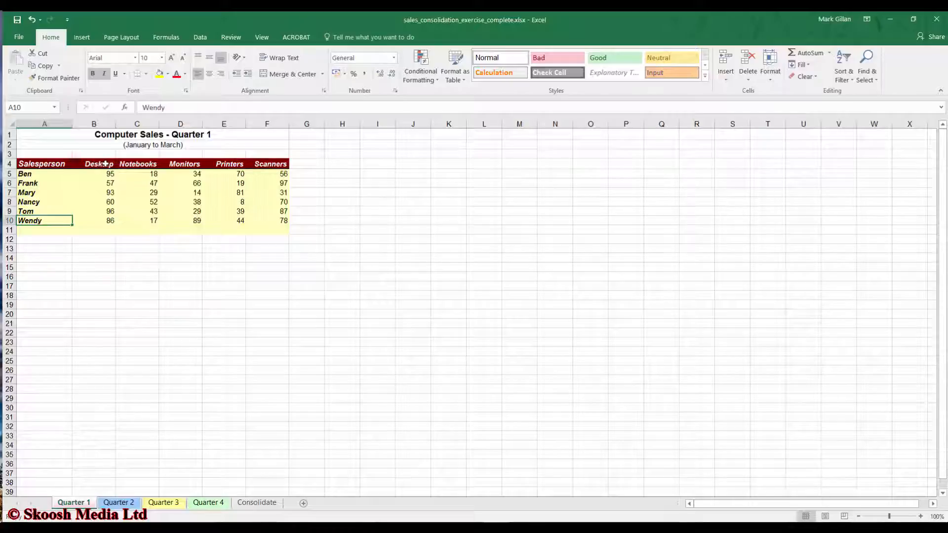
Examine the product headings in B4:F4 and the title of the Quarter 1 sheet.
{"action": "left_click", "coordinate": [104, 163]}
{"action": "left_click", "coordinate": [132, 162]}
{"action": "left_click", "coordinate": [186, 165]}
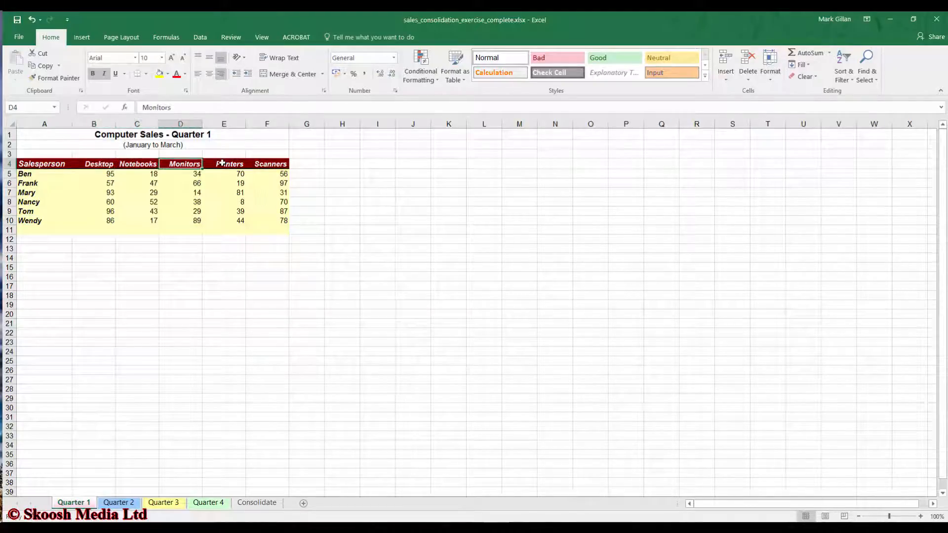
{"action": "left_click", "coordinate": [223, 163]}
{"action": "left_click", "coordinate": [266, 163]}
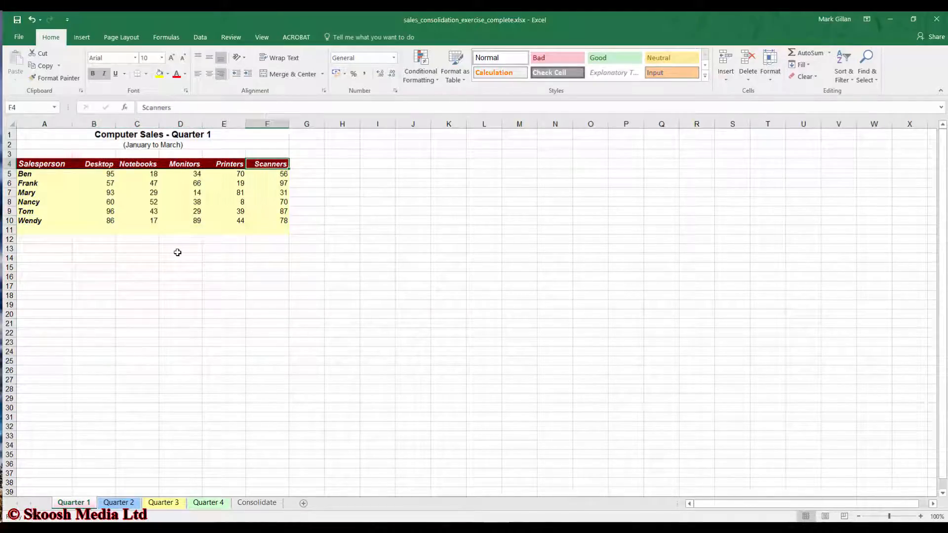
{"action": "left_click", "coordinate": [156, 134]}
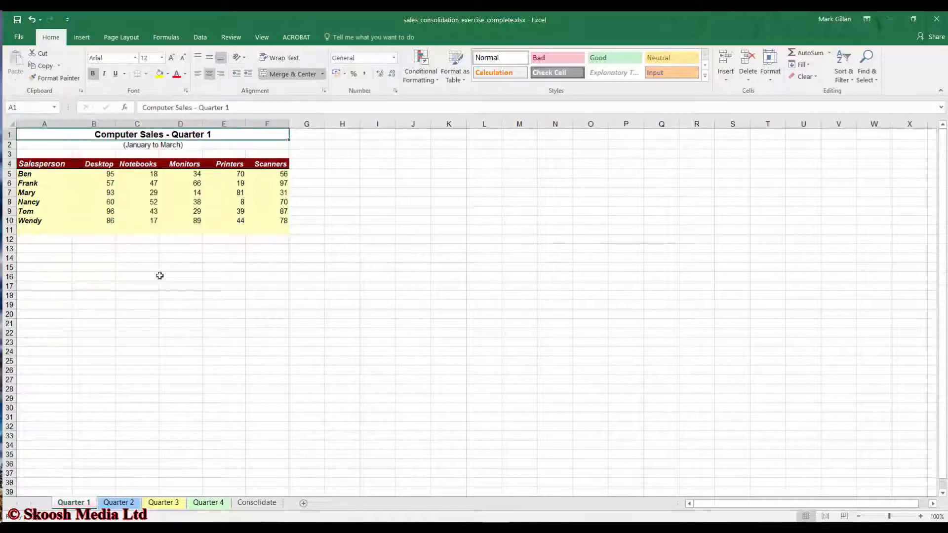
Examine the salesperson names in A5:A8 and the title of the Quarter 2 sheet.
{"action": "left_click", "coordinate": [110, 504]}
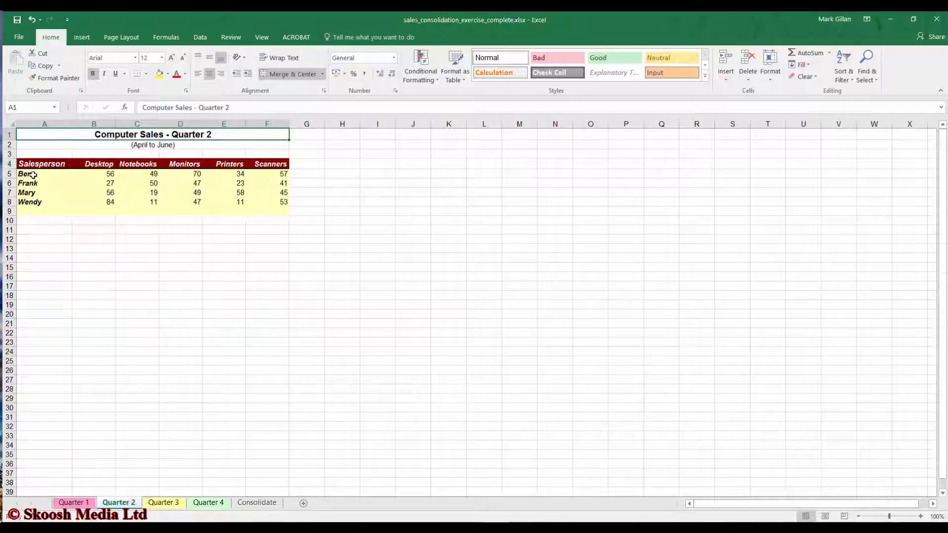
{"action": "left_click", "coordinate": [33, 175]}
{"action": "left_click", "coordinate": [36, 185]}
{"action": "left_click", "coordinate": [37, 193]}
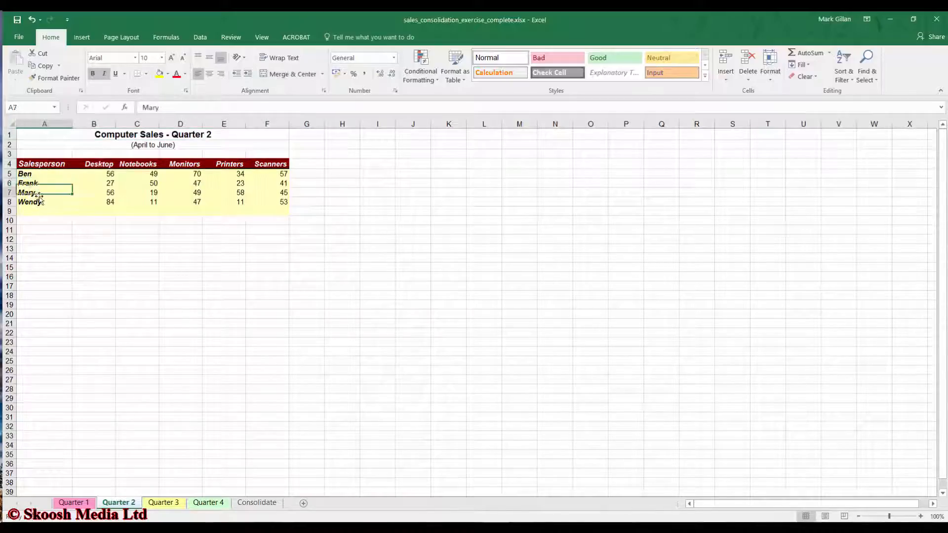
{"action": "left_click", "coordinate": [43, 203]}
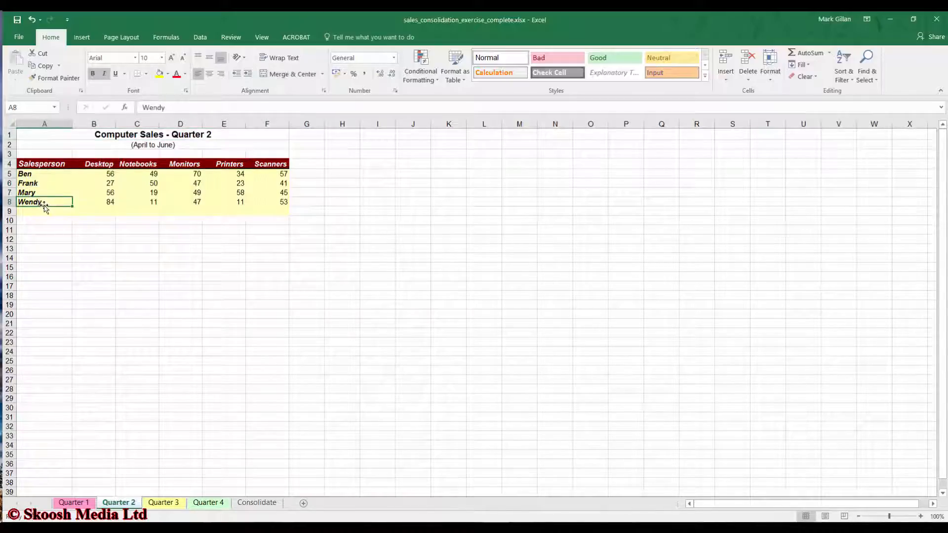
{"action": "left_click", "coordinate": [164, 137]}
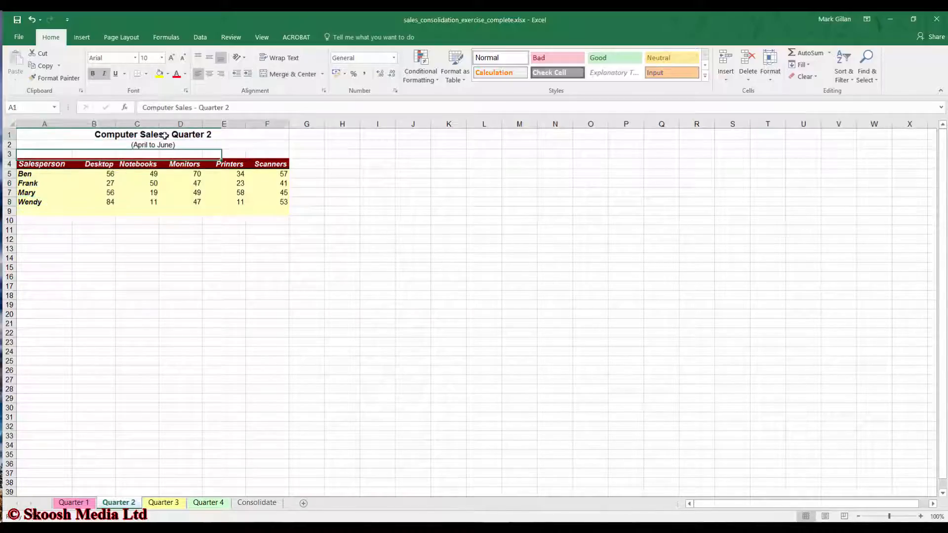
Go through the salesperson names in A5:A11 of the Quarter 3 sheet.
{"action": "left_click", "coordinate": [166, 504]}
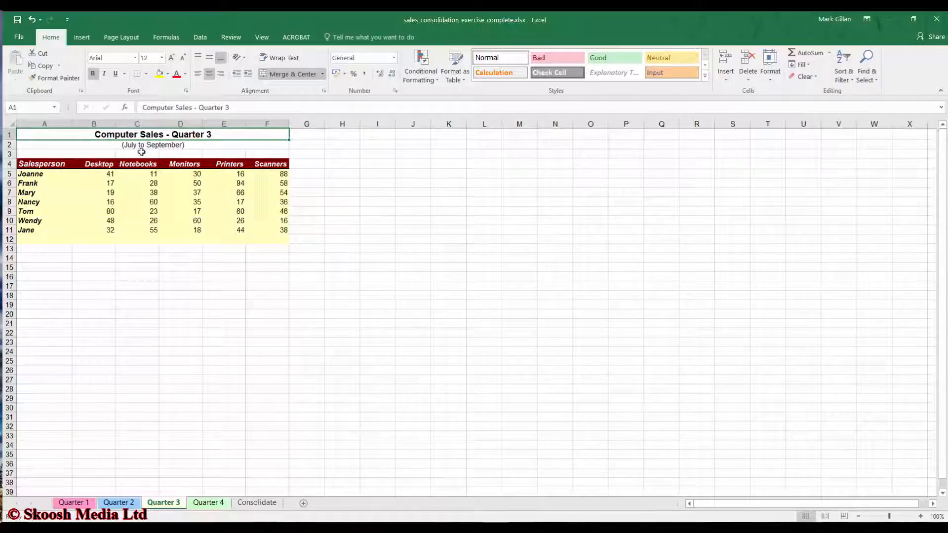
{"action": "left_click", "coordinate": [41, 176]}
{"action": "left_click", "coordinate": [43, 186]}
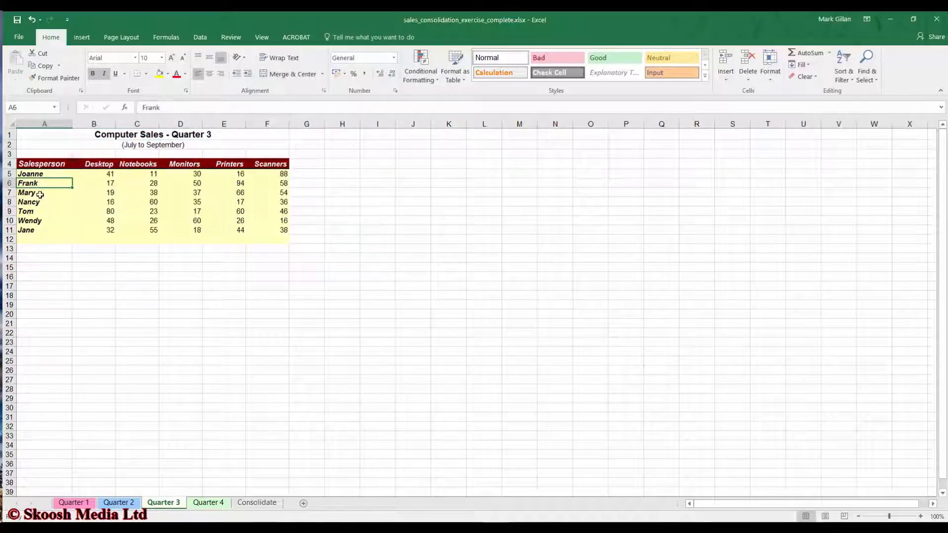
{"action": "left_click", "coordinate": [43, 194]}
{"action": "left_click", "coordinate": [39, 204]}
{"action": "left_click", "coordinate": [38, 213]}
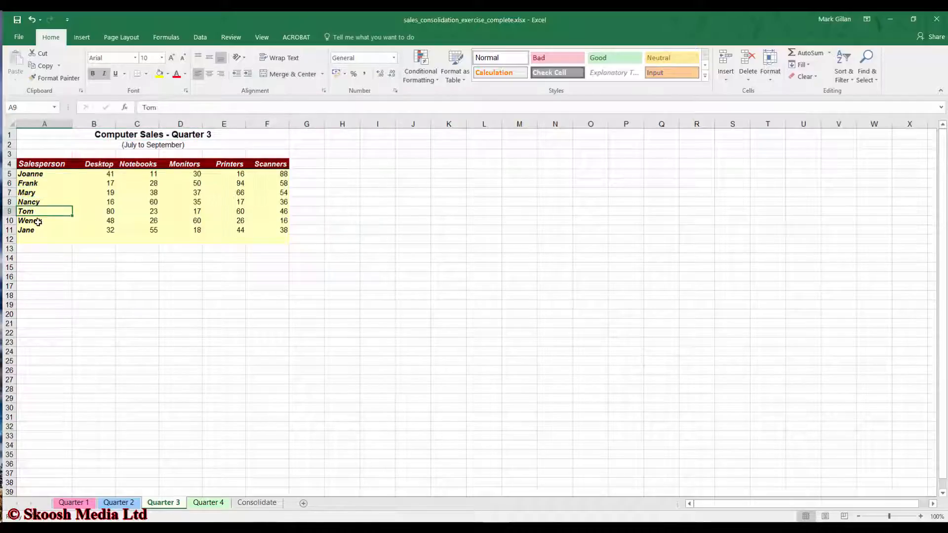
{"action": "left_click", "coordinate": [35, 222]}
{"action": "left_click", "coordinate": [35, 231]}
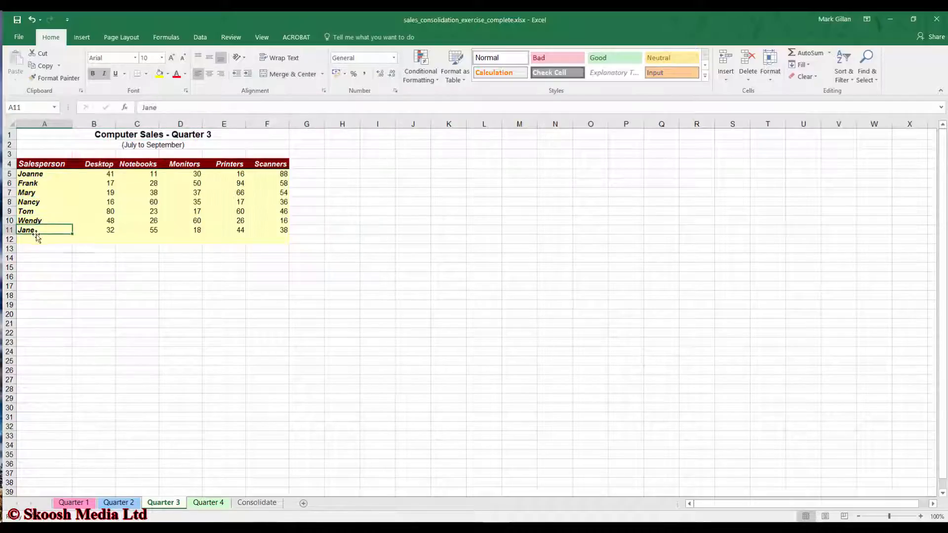
Examine the product headings in B4:F4 and the title of the Quarter 3 sheet.
{"action": "left_click", "coordinate": [103, 164]}
{"action": "left_click", "coordinate": [151, 165]}
{"action": "left_click", "coordinate": [170, 167]}
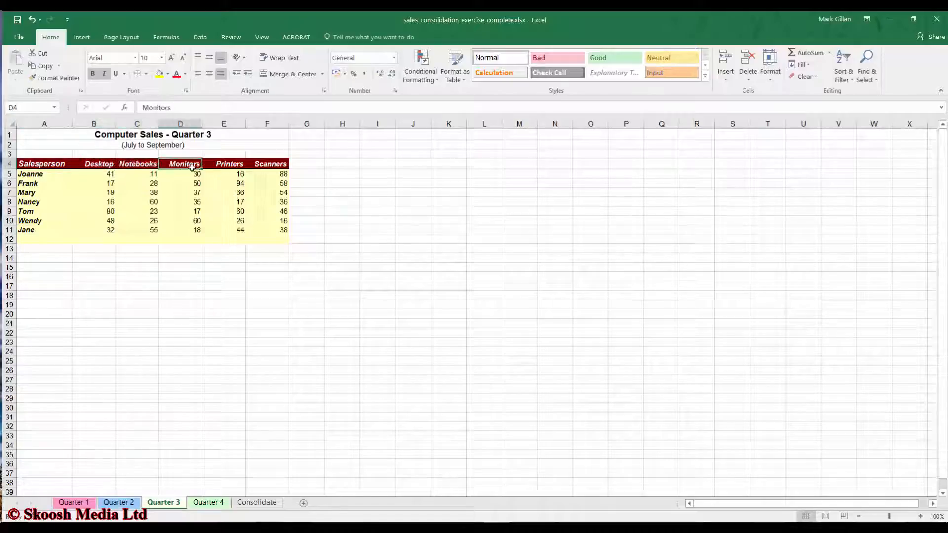
{"action": "left_click", "coordinate": [227, 168]}
{"action": "left_click", "coordinate": [268, 163]}
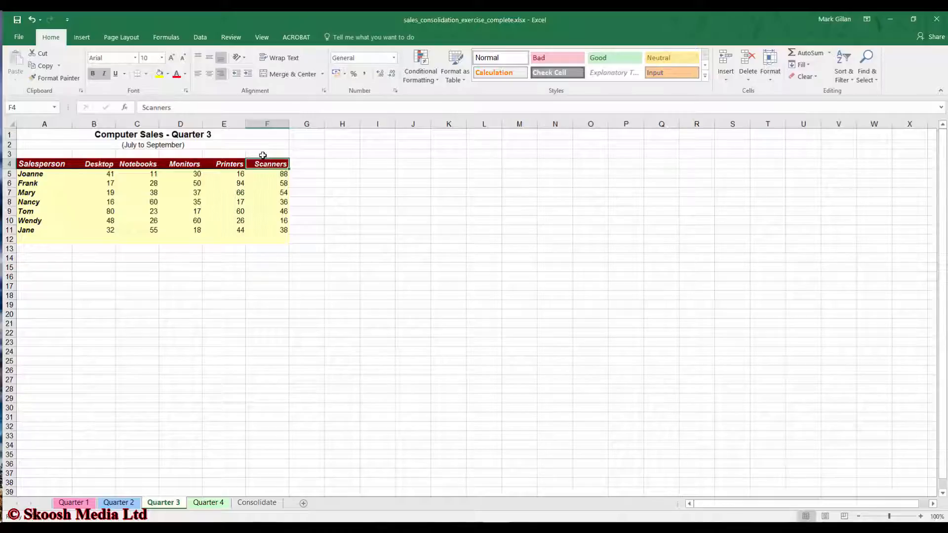
{"action": "left_click", "coordinate": [194, 135]}
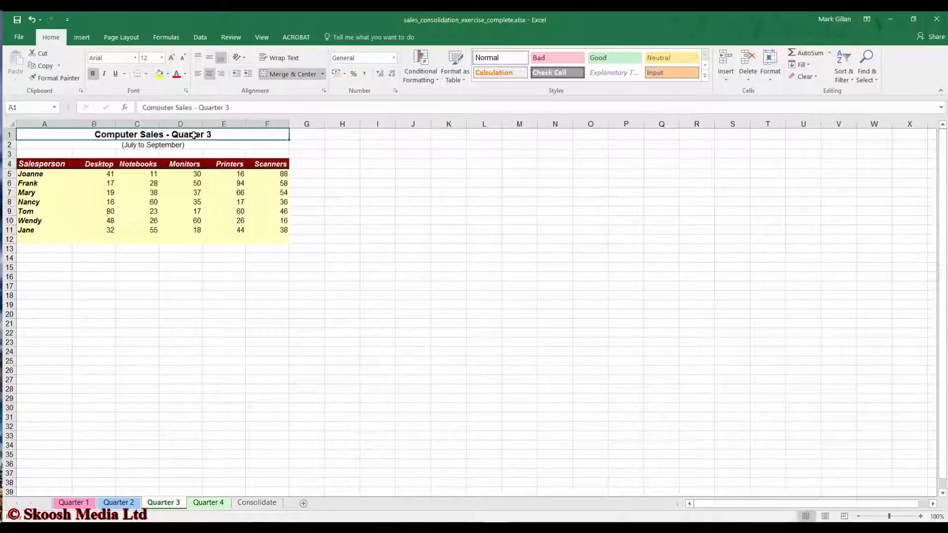
Go through the salesperson names in A5:A9 of the Quarter 4 sheet.
{"action": "left_click", "coordinate": [209, 503]}
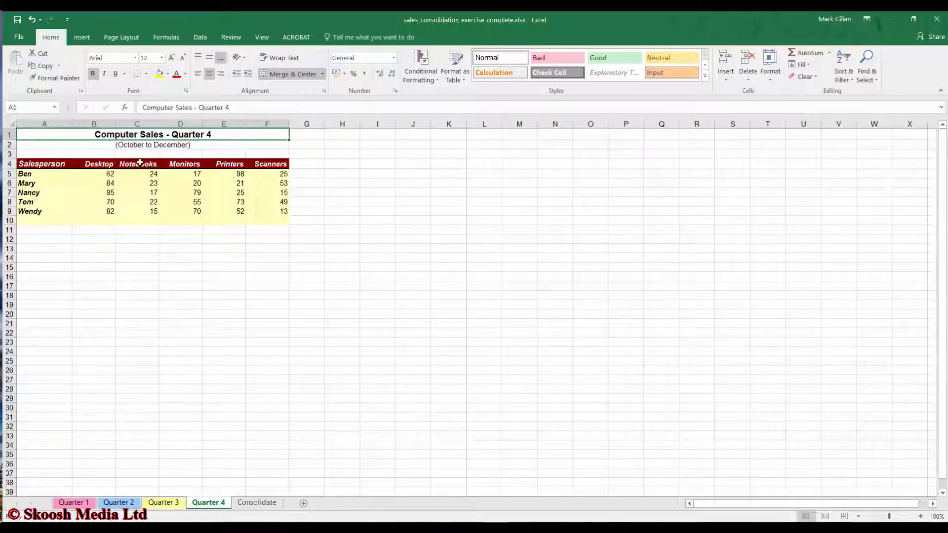
{"action": "left_click", "coordinate": [42, 176]}
{"action": "left_click", "coordinate": [42, 184]}
{"action": "left_click", "coordinate": [41, 192]}
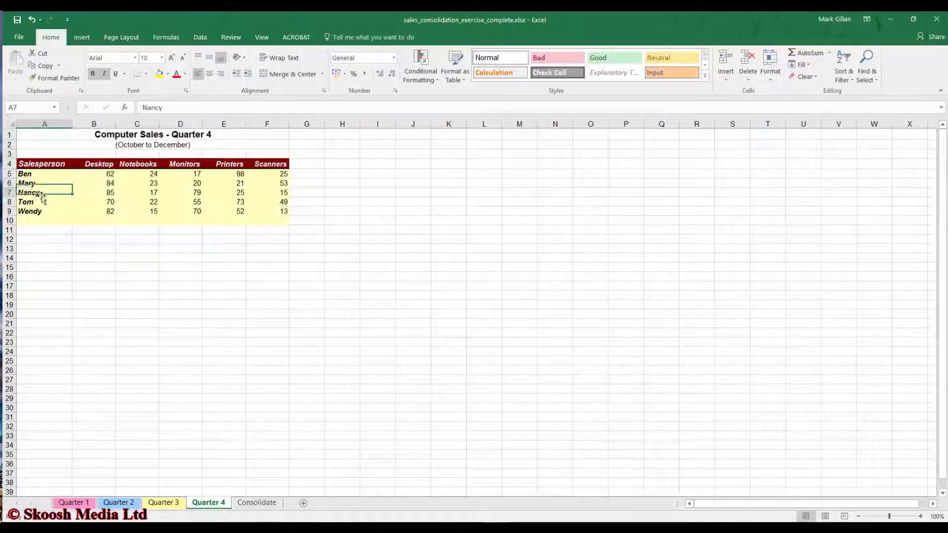
{"action": "left_click", "coordinate": [41, 202]}
{"action": "left_click", "coordinate": [42, 212]}
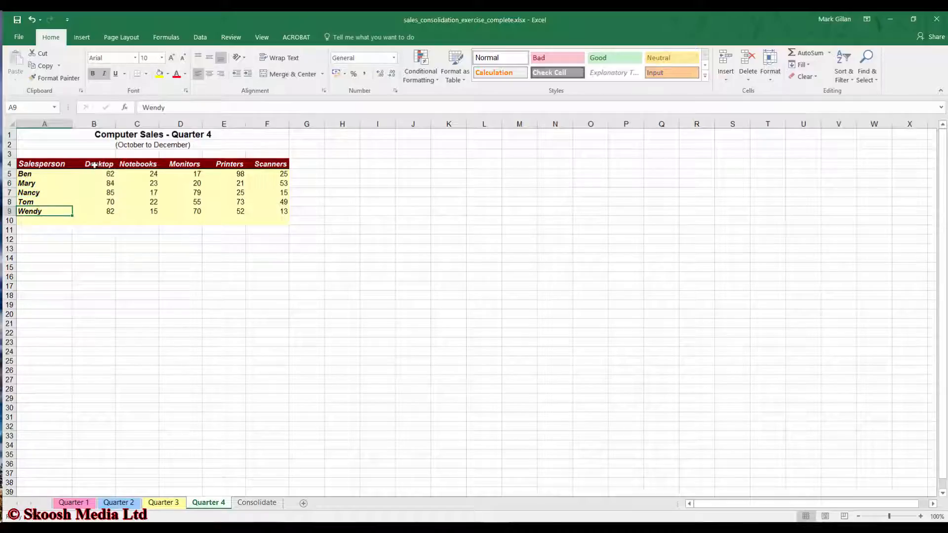
Check the product headings from Desktop to Scanners in row 4 of the Quarter 4 sheet.
{"action": "left_click", "coordinate": [97, 165]}
{"action": "left_click", "coordinate": [144, 165]}
{"action": "left_click", "coordinate": [182, 165]}
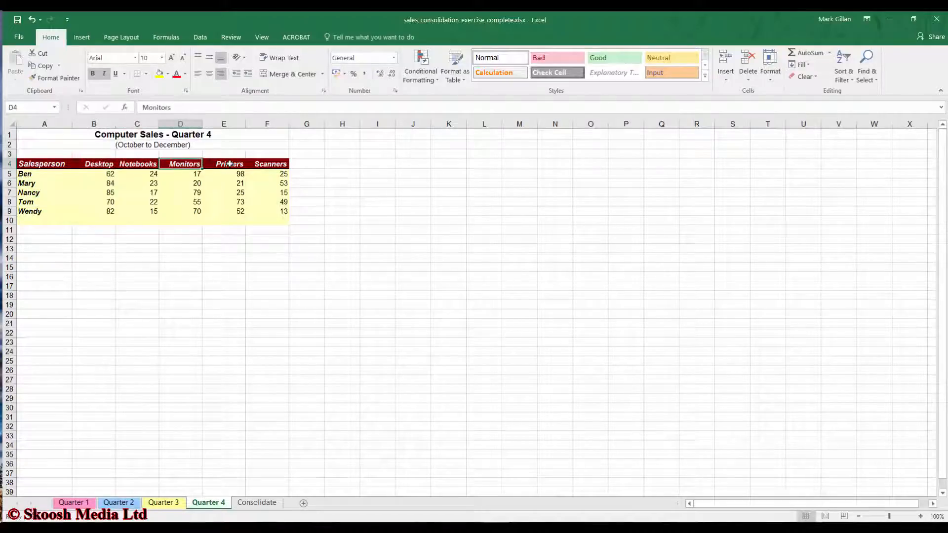
{"action": "left_click", "coordinate": [225, 165]}
{"action": "left_click", "coordinate": [267, 163]}
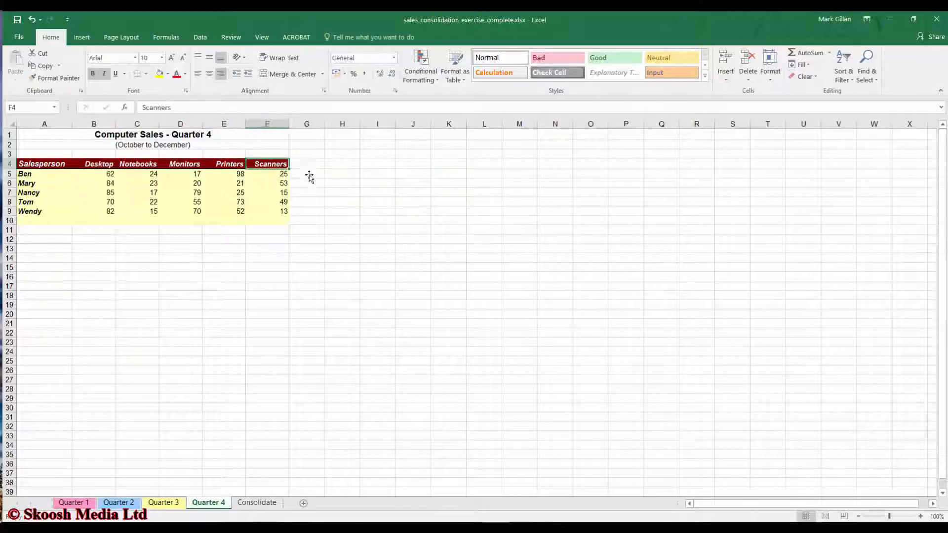
Add the column heading Others in cell G4, beside Scanners, on the Quarter 4 sheet.
{"action": "left_click", "coordinate": [307, 165]}
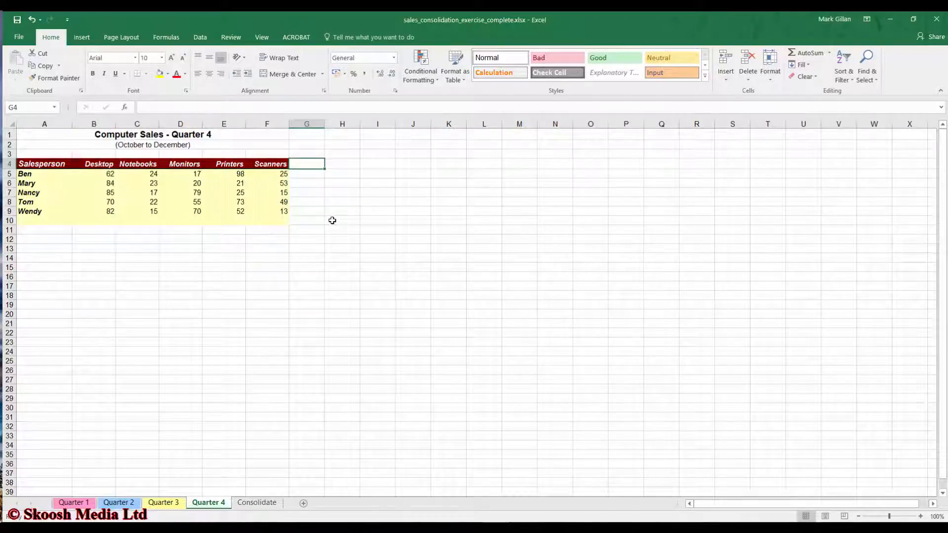
{"action": "type", "text": "Others"}
{"action": "key", "text": "Return"}
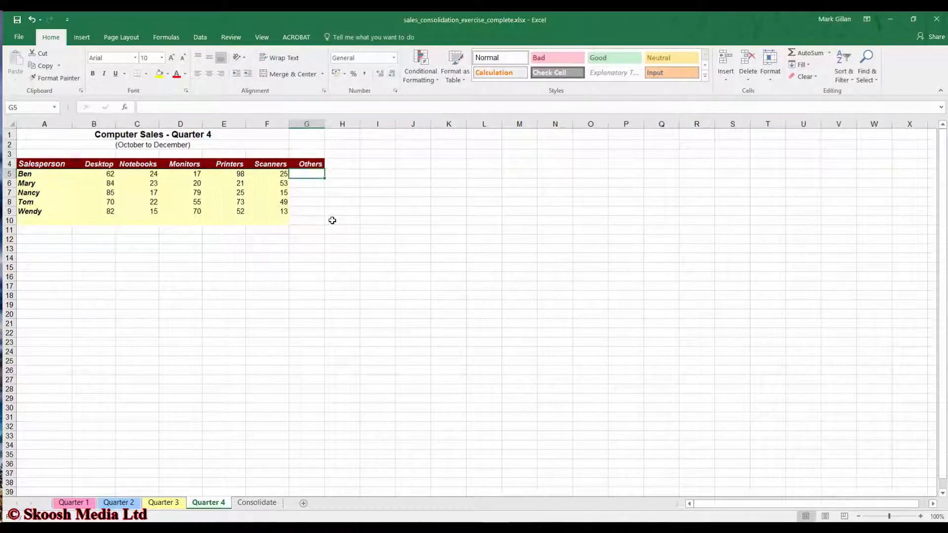
Fill the Others column in G5:G9 with 10, 15, 22, 13 and 20, and return to the title cell A1.
{"action": "type", "text": "10"}
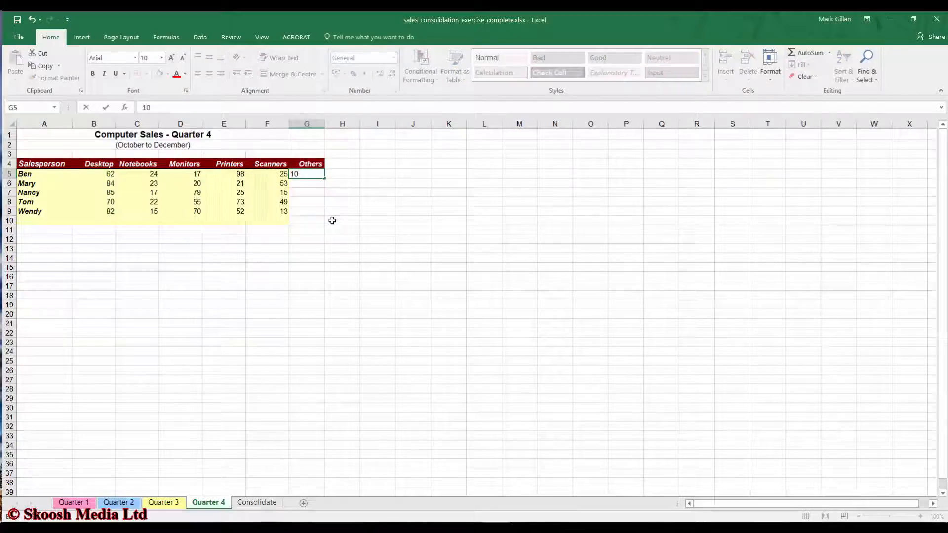
{"action": "key", "text": "Return"}
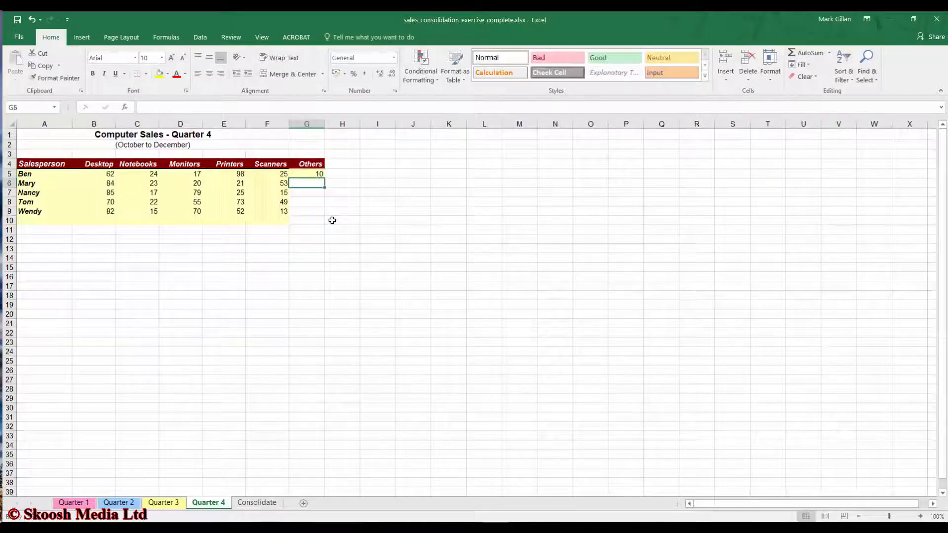
{"action": "type", "text": "15"}
{"action": "key", "text": "Return"}
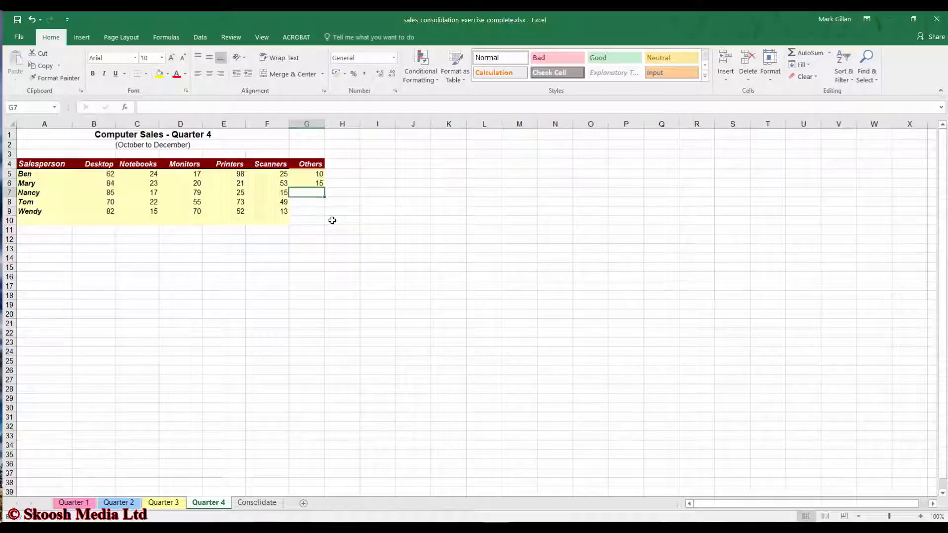
{"action": "type", "text": "22"}
{"action": "key", "text": "Return"}
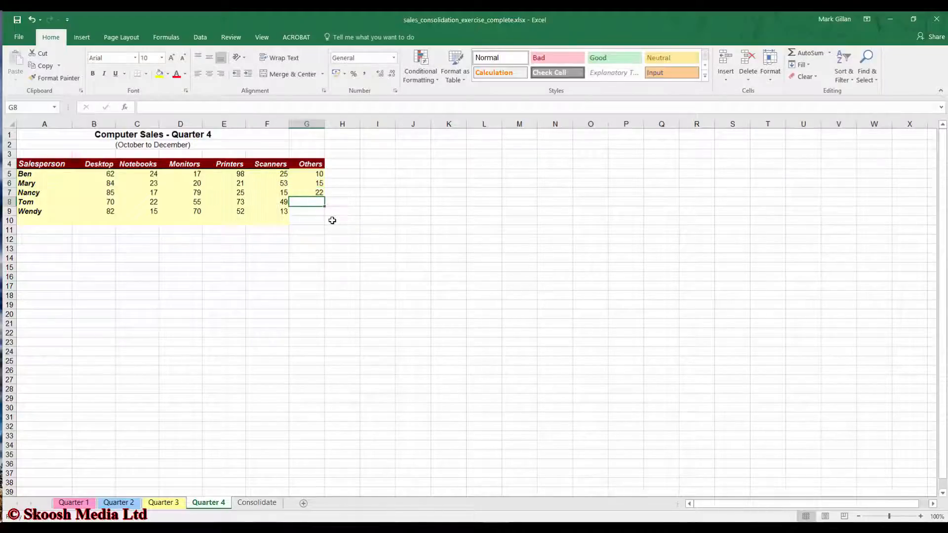
{"action": "type", "text": "13"}
{"action": "key", "text": "Return"}
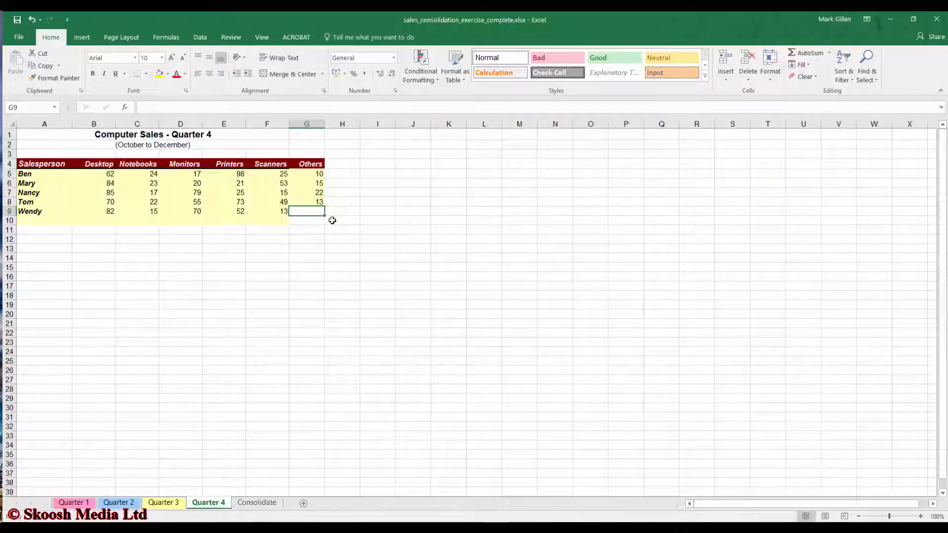
{"action": "type", "text": "20"}
{"action": "key", "text": "Return"}
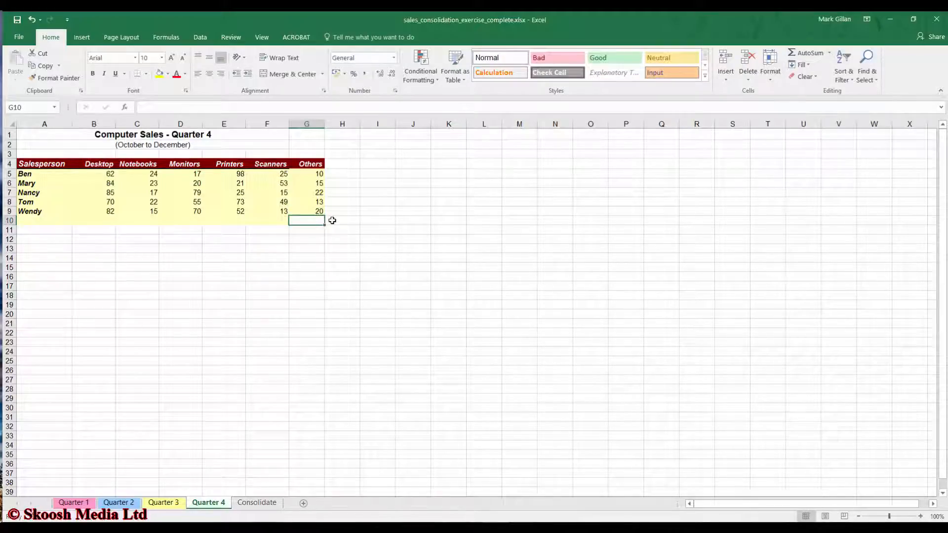
{"action": "left_click", "coordinate": [150, 135]}
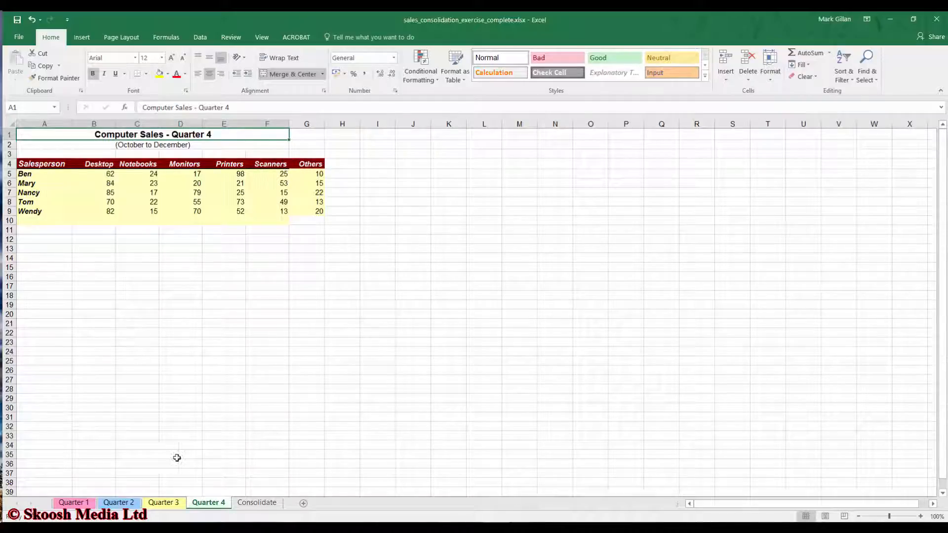
Start a consolidation at cell A5 of the Consolidate sheet, keeping Sum as the function.
{"action": "left_click", "coordinate": [256, 503]}
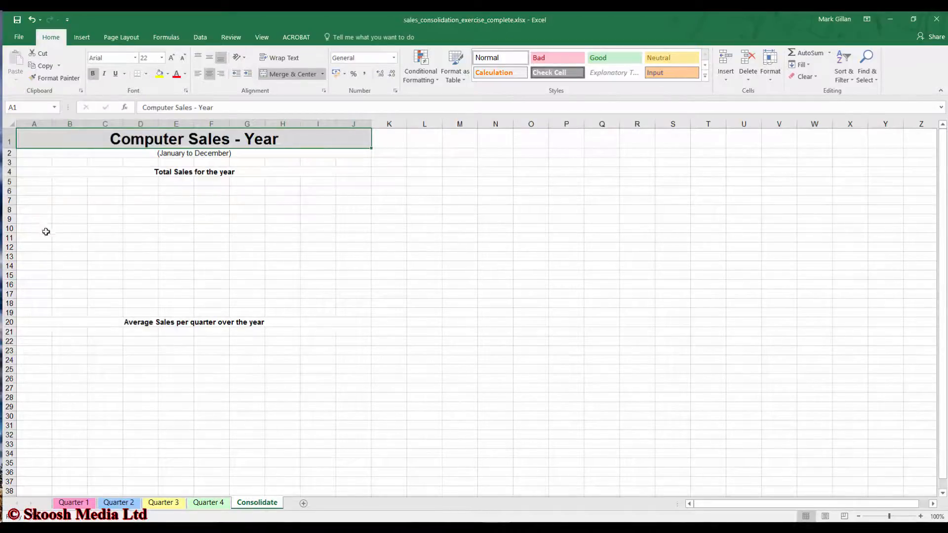
{"action": "left_click", "coordinate": [35, 182]}
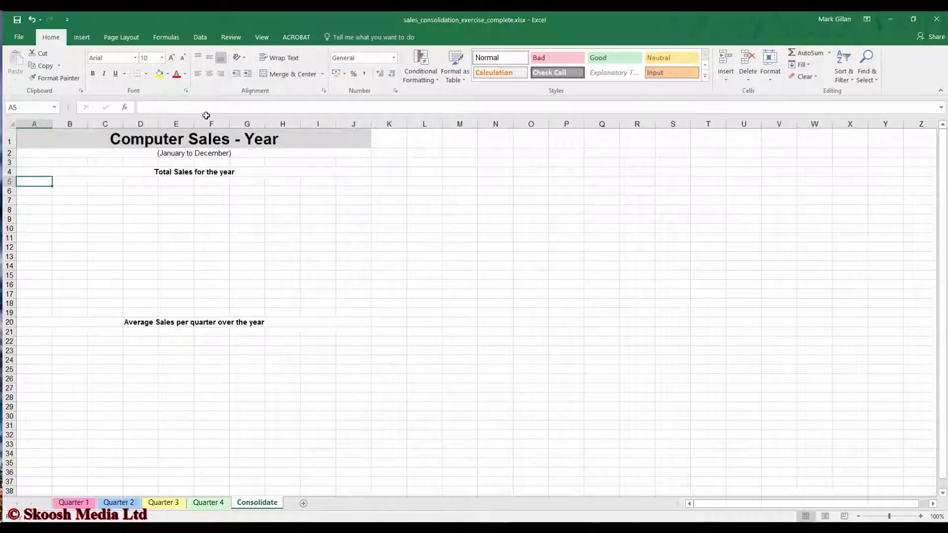
{"action": "left_click", "coordinate": [202, 42]}
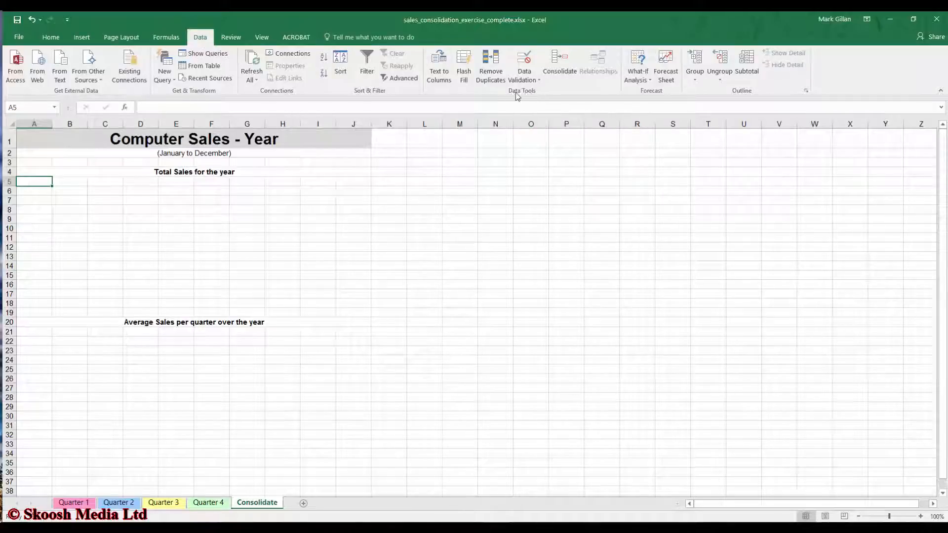
{"action": "left_click", "coordinate": [566, 78]}
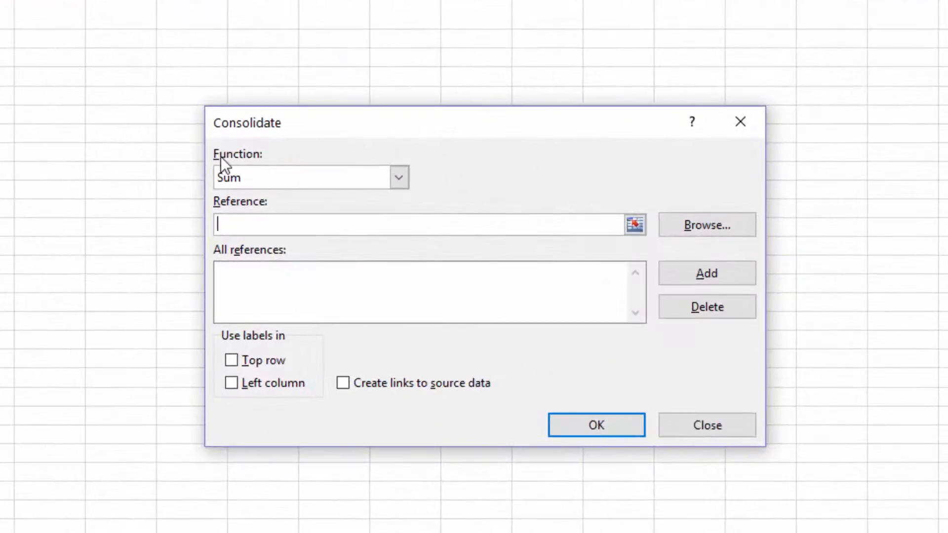
{"action": "left_click", "coordinate": [400, 177]}
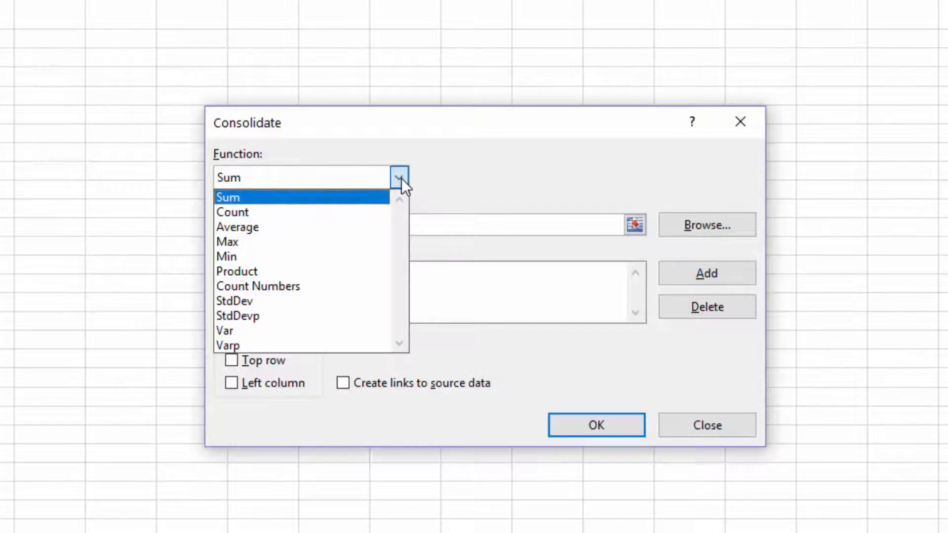
{"action": "left_click", "coordinate": [401, 179]}
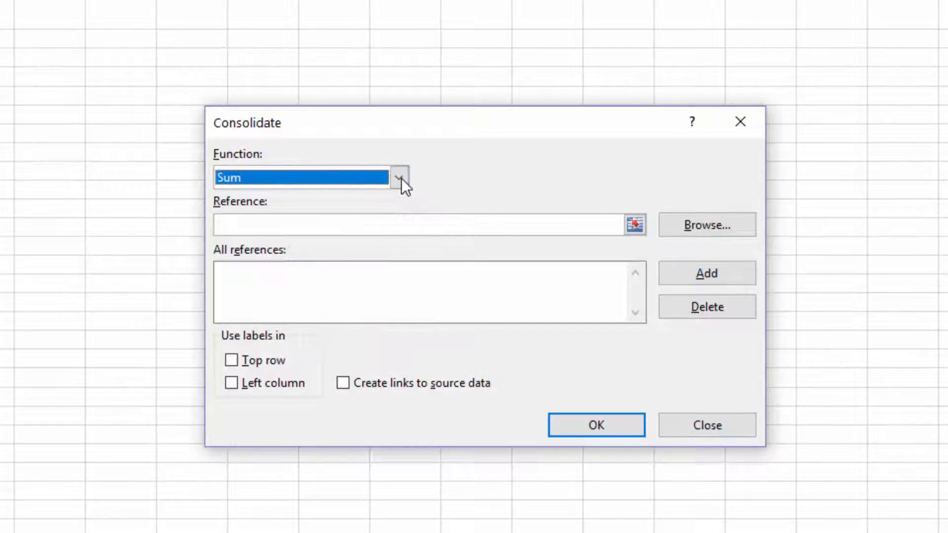
{"action": "left_click", "coordinate": [276, 223]}
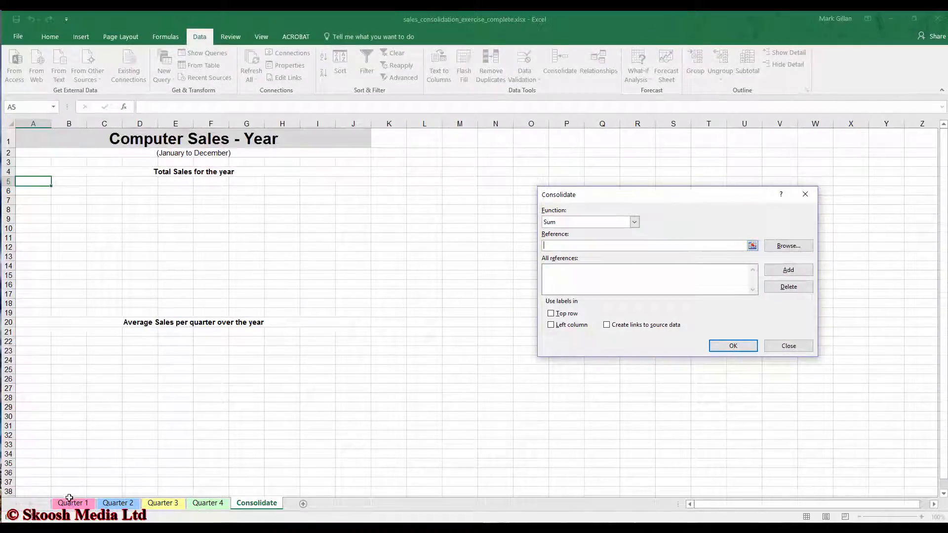
Add range A4:F10 of the Quarter 1 sheet to the consolidation references.
{"action": "left_click", "coordinate": [72, 503]}
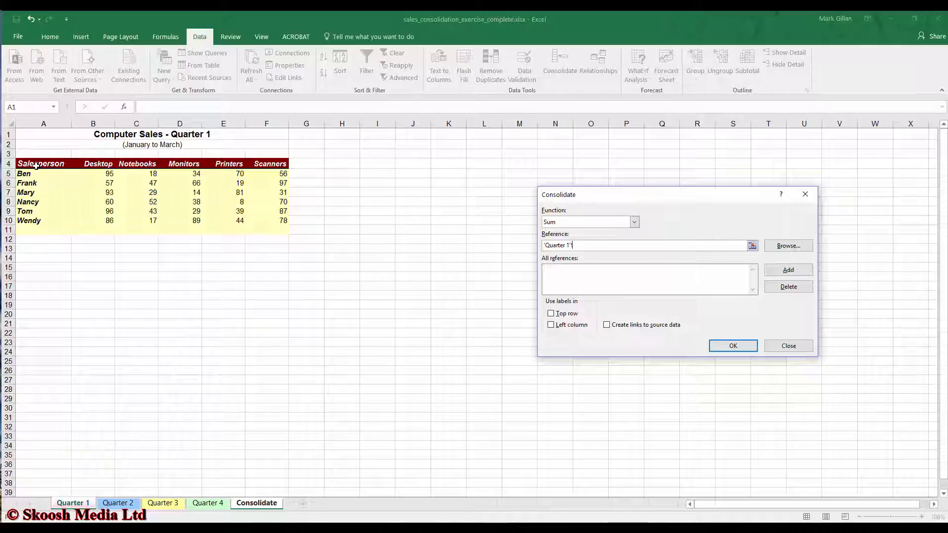
{"action": "left_click_drag", "start_coordinate": [36, 167], "coordinate": [265, 220]}
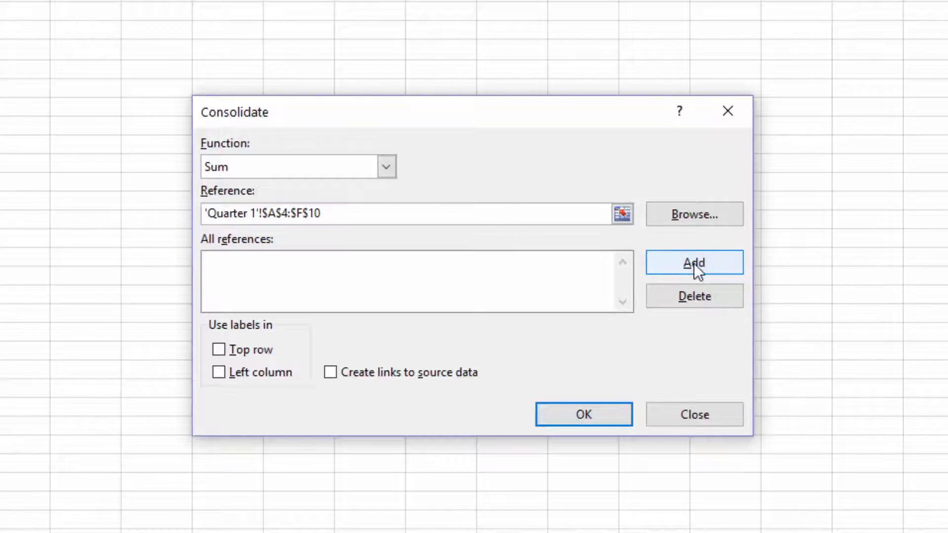
{"action": "left_click", "coordinate": [720, 258]}
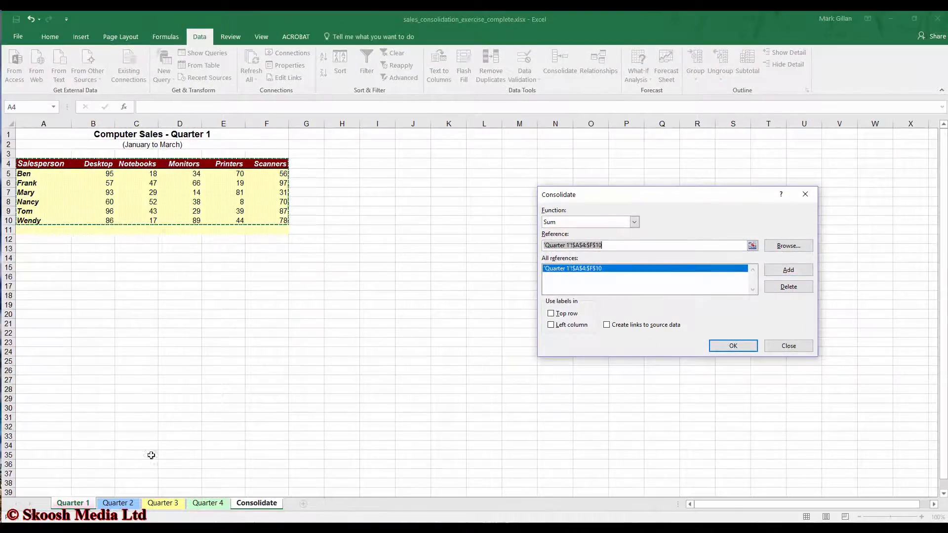
Add range A4:F8 of the Quarter 2 sheet to the consolidation references.
{"action": "left_click", "coordinate": [122, 508]}
{"action": "left_click", "coordinate": [114, 503]}
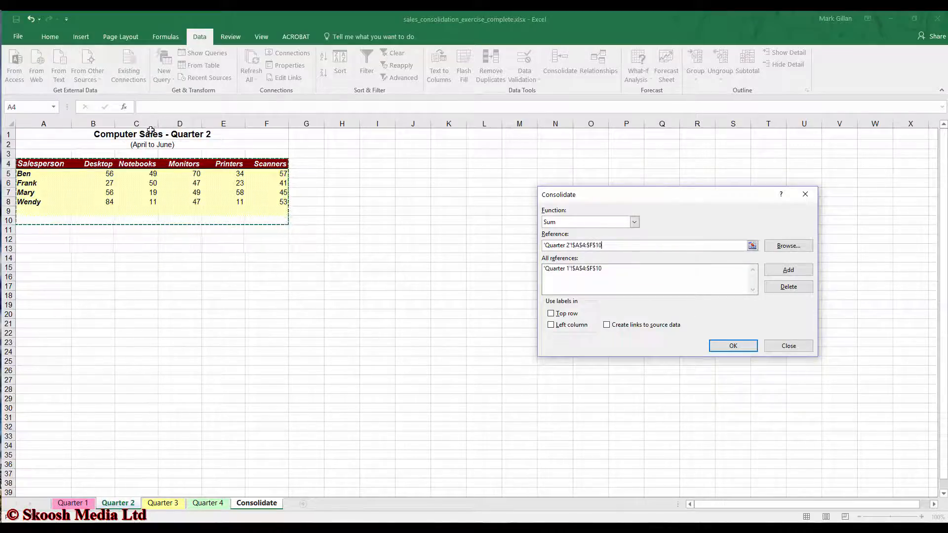
{"action": "left_click_drag", "start_coordinate": [53, 167], "coordinate": [257, 201]}
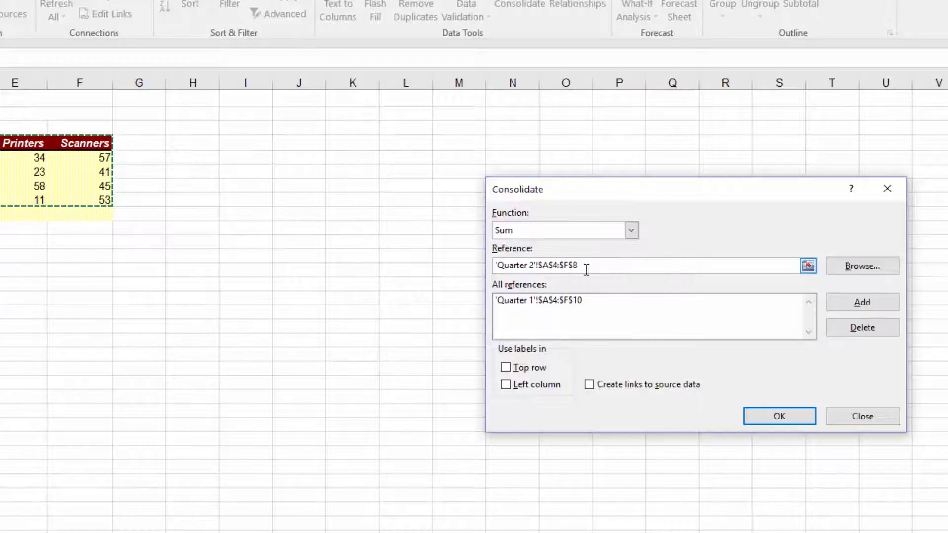
{"action": "left_click", "coordinate": [875, 298]}
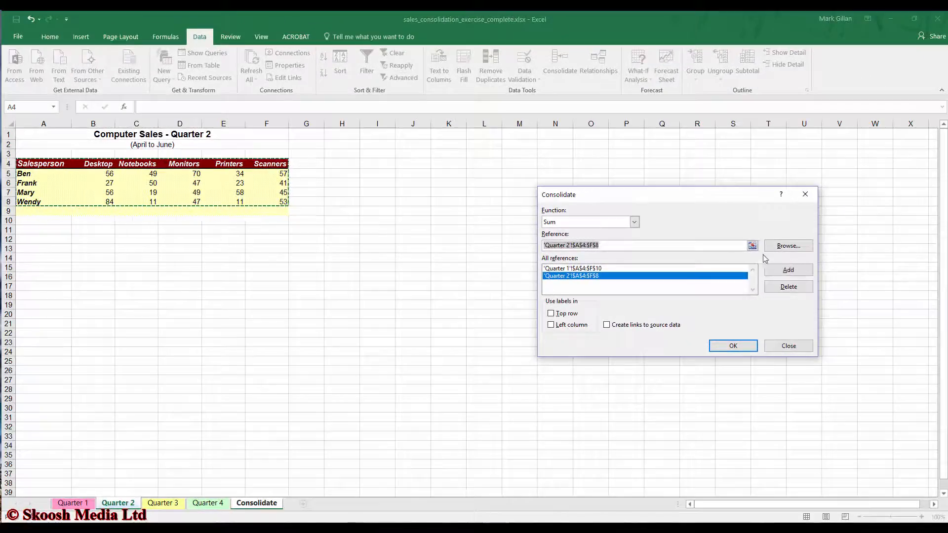
Add range A4:F11 of the Quarter 3 sheet to the consolidation references.
{"action": "left_click", "coordinate": [164, 503]}
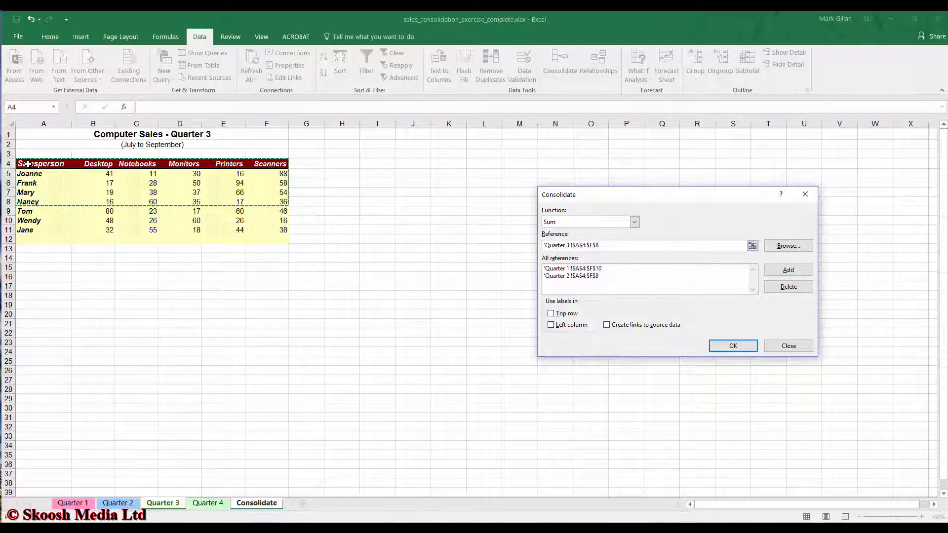
{"action": "left_click_drag", "start_coordinate": [28, 164], "coordinate": [262, 176]}
{"action": "left_click_drag", "start_coordinate": [258, 216], "coordinate": [255, 226]}
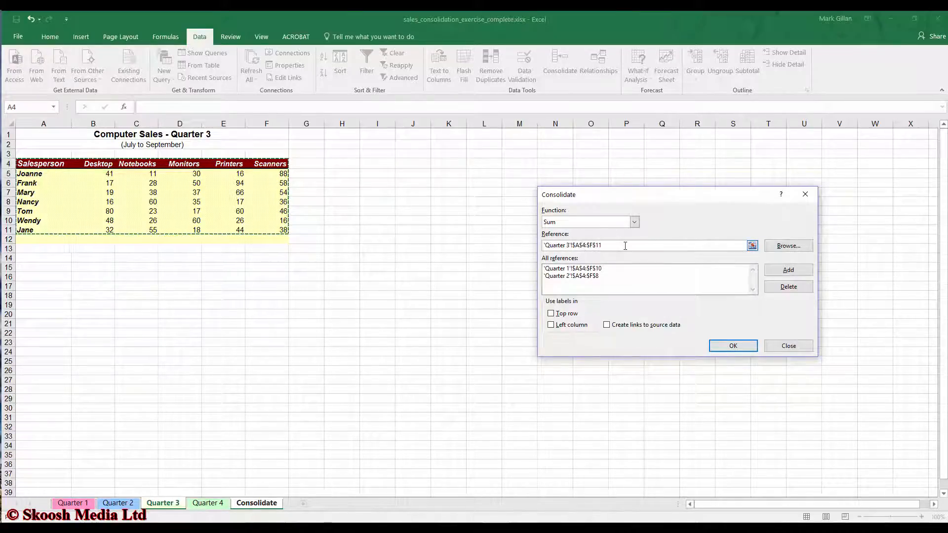
{"action": "left_click", "coordinate": [800, 270]}
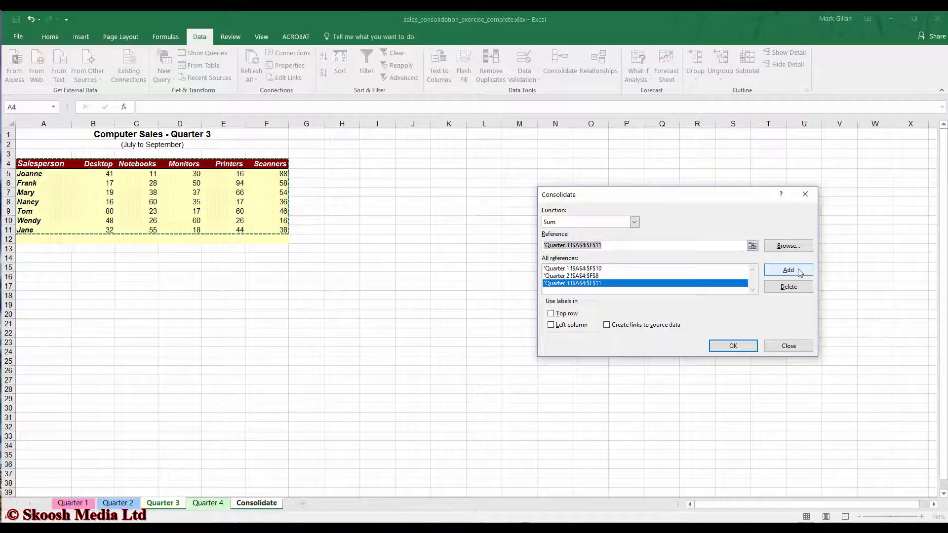
Add range A4:G9 of the Quarter 4 sheet, including the Others column, to the consolidation references.
{"action": "left_click", "coordinate": [209, 503]}
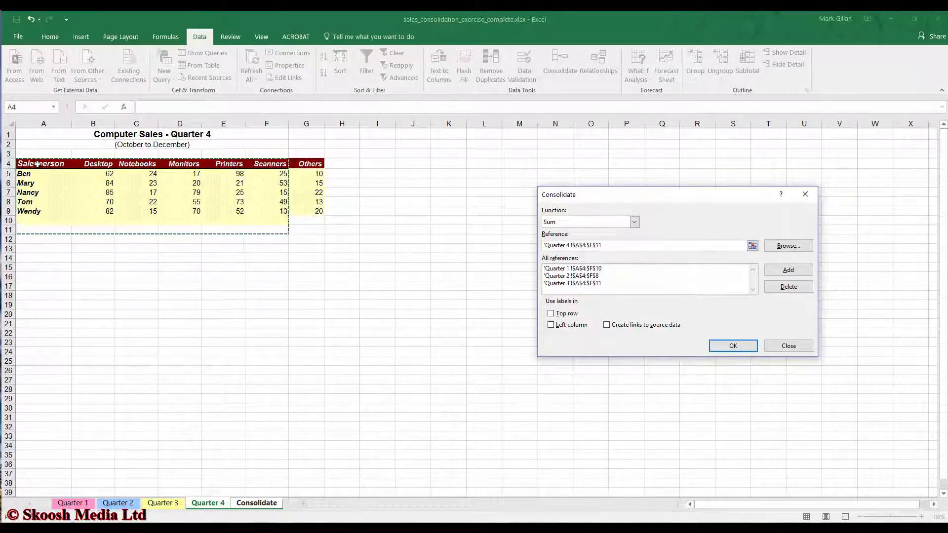
{"action": "left_click_drag", "start_coordinate": [37, 164], "coordinate": [299, 209]}
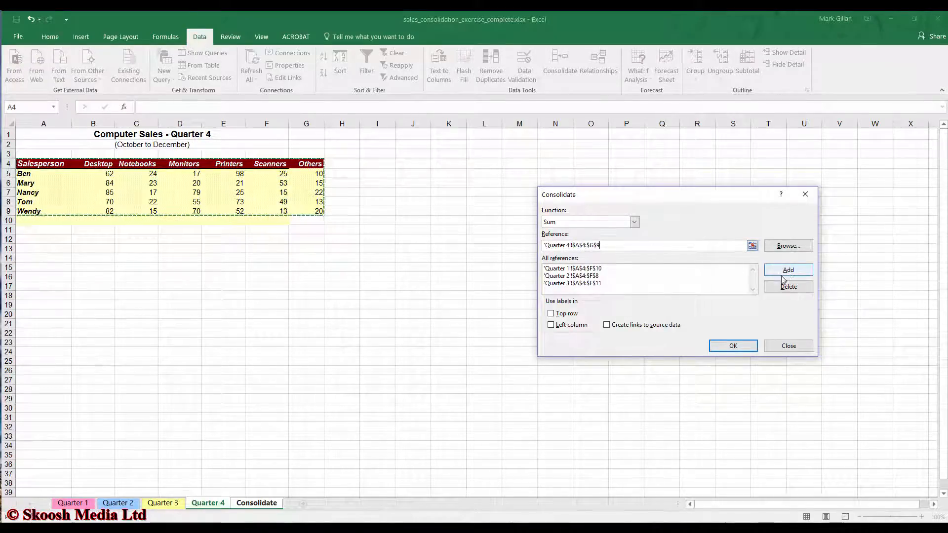
{"action": "left_click", "coordinate": [799, 272]}
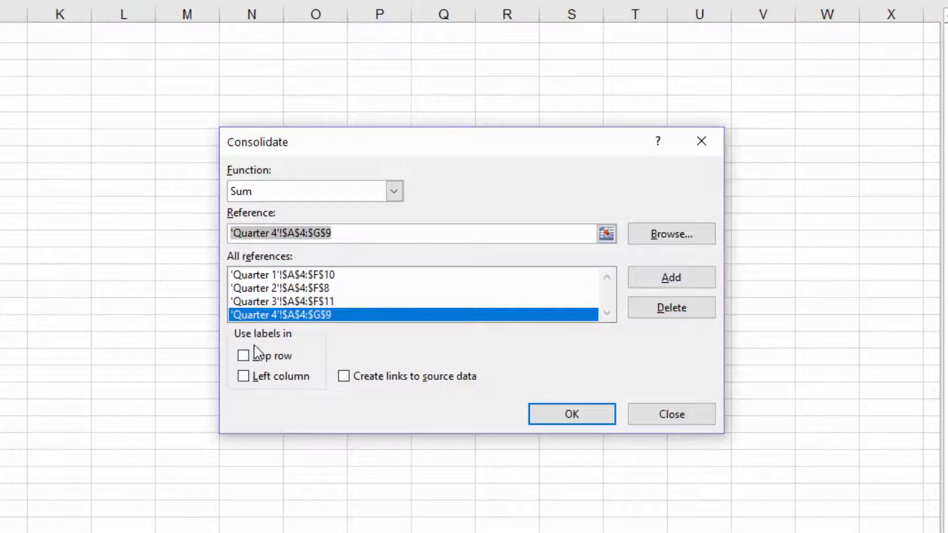
Use labels from the top row and left column, create links to source data, and run the consolidation.
{"action": "left_click", "coordinate": [243, 356]}
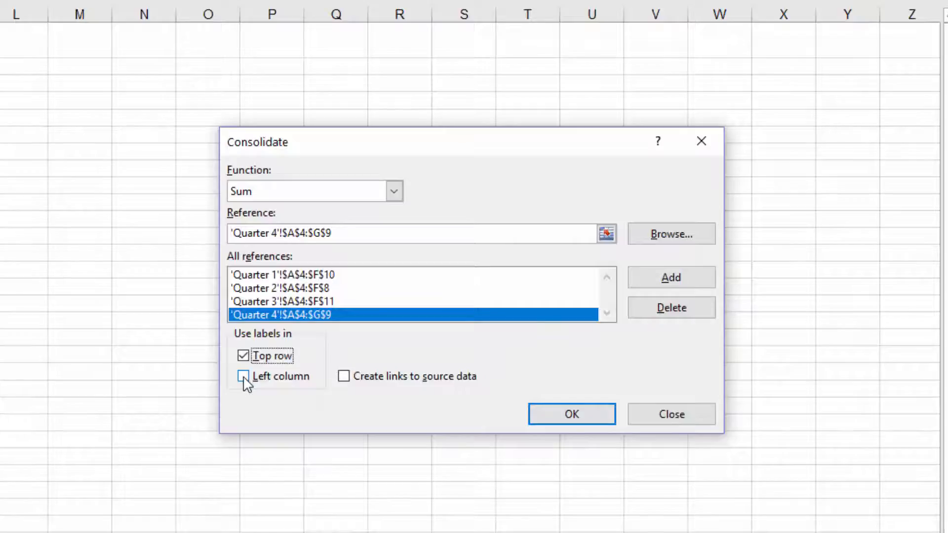
{"action": "left_click", "coordinate": [244, 377]}
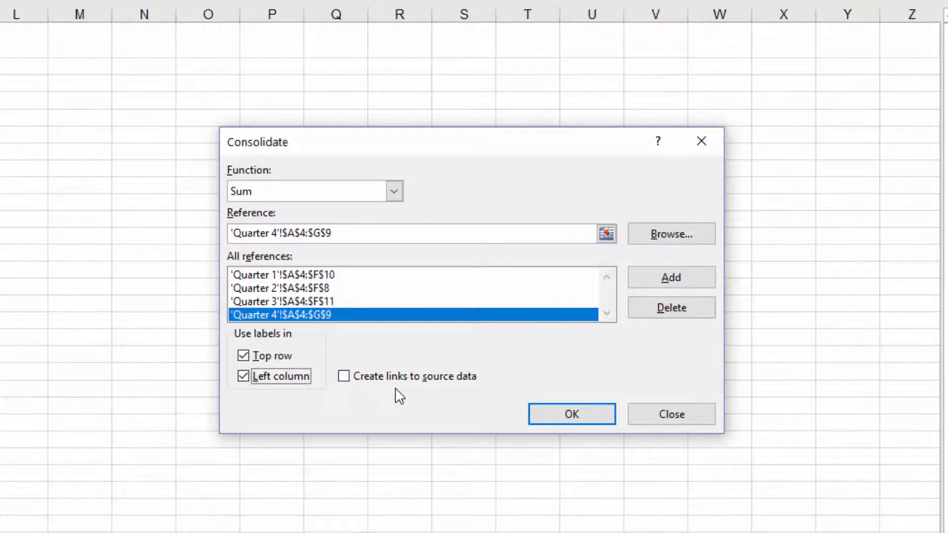
{"action": "left_click", "coordinate": [343, 377]}
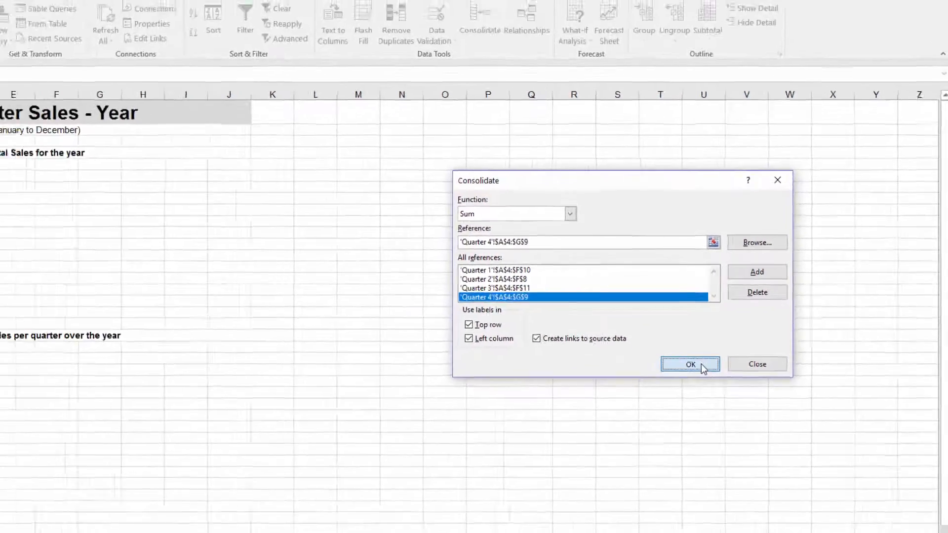
{"action": "left_click", "coordinate": [588, 413]}
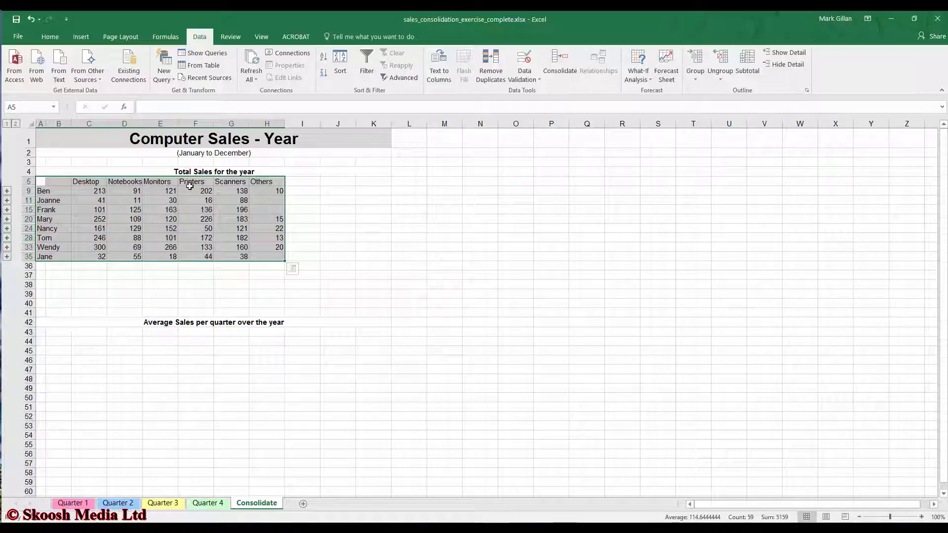
Format the consolidated totals in A5:H35 as a table with headers, using the light blue style with a solid header row.
{"action": "left_click", "coordinate": [261, 182]}
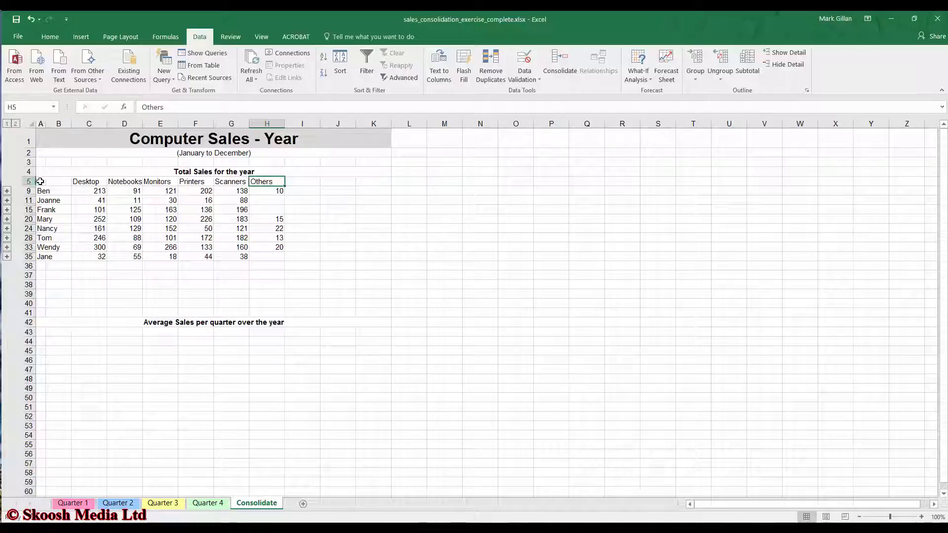
{"action": "left_click_drag", "start_coordinate": [40, 181], "coordinate": [261, 256]}
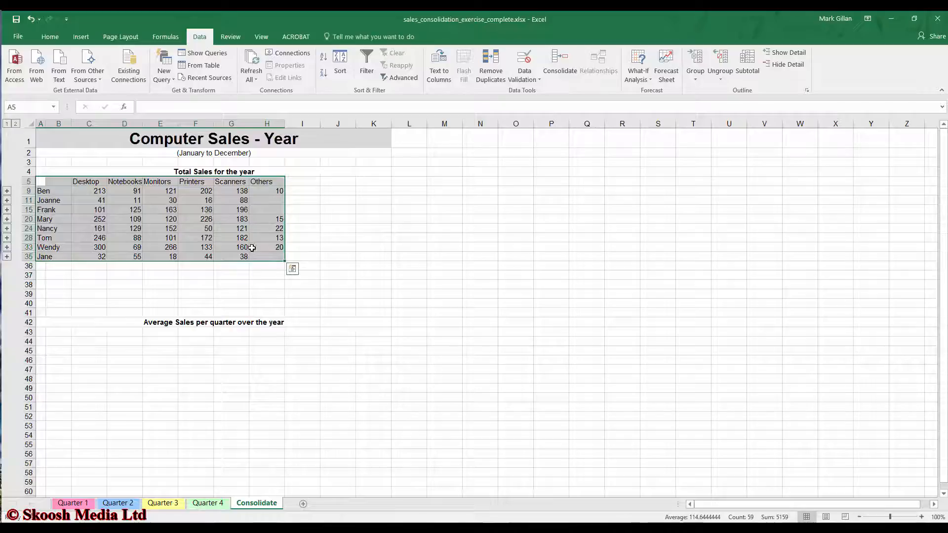
{"action": "left_click", "coordinate": [49, 38]}
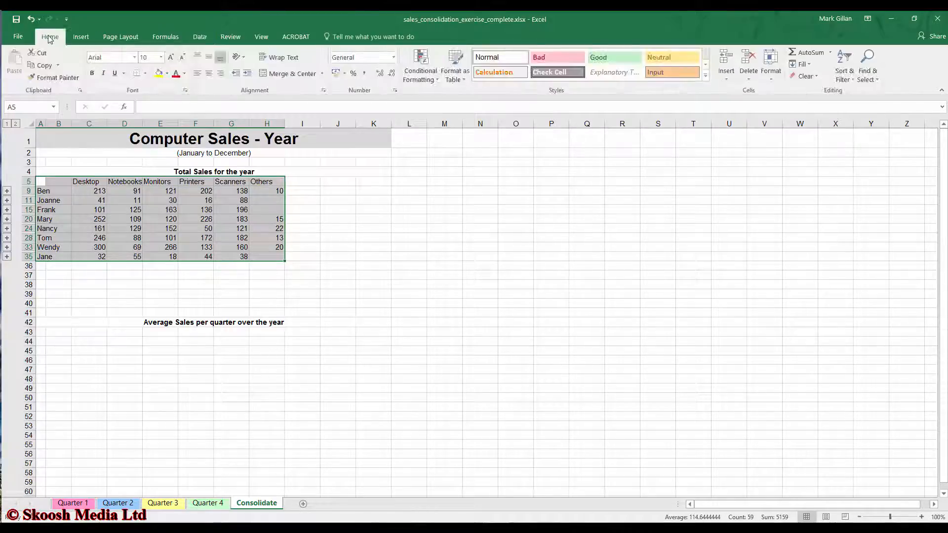
{"action": "left_click", "coordinate": [460, 81]}
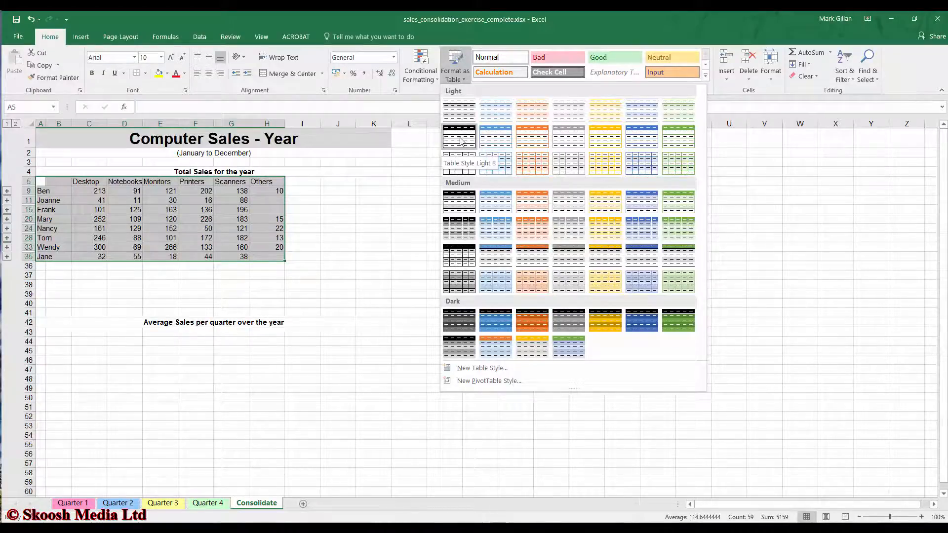
{"action": "left_click", "coordinate": [491, 143]}
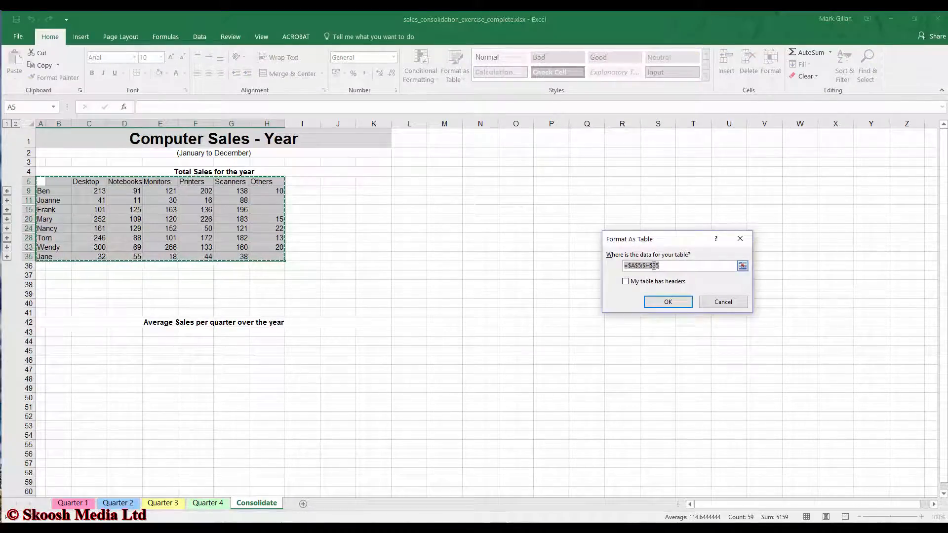
{"action": "left_click", "coordinate": [625, 283]}
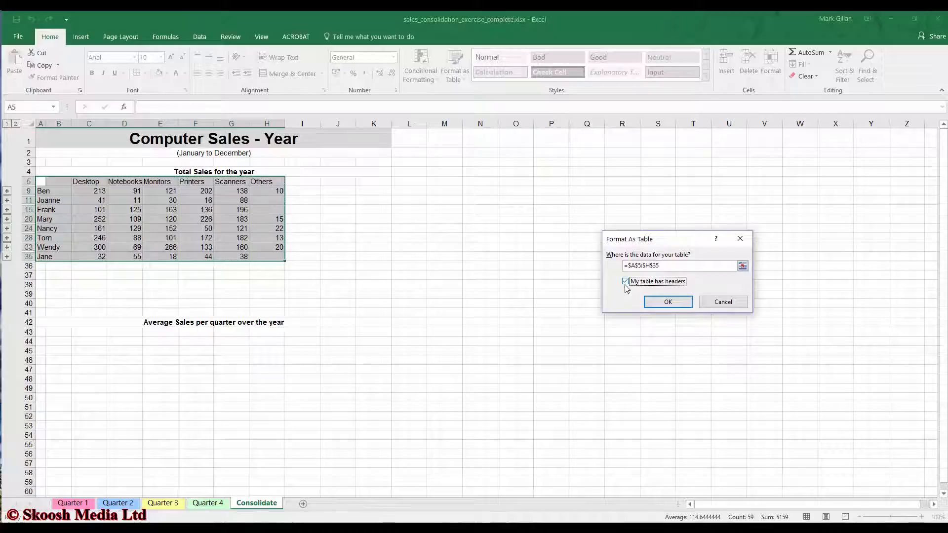
{"action": "left_click", "coordinate": [668, 302]}
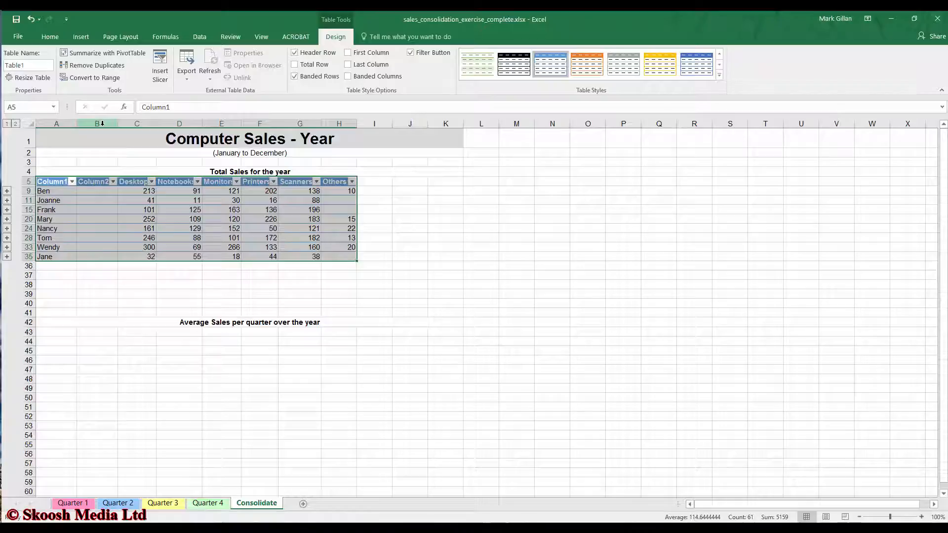
Delete the empty column B, headed Column2, from the Consolidate sheet.
{"action": "left_click", "coordinate": [102, 124]}
{"action": "right_click", "coordinate": [101, 124]}
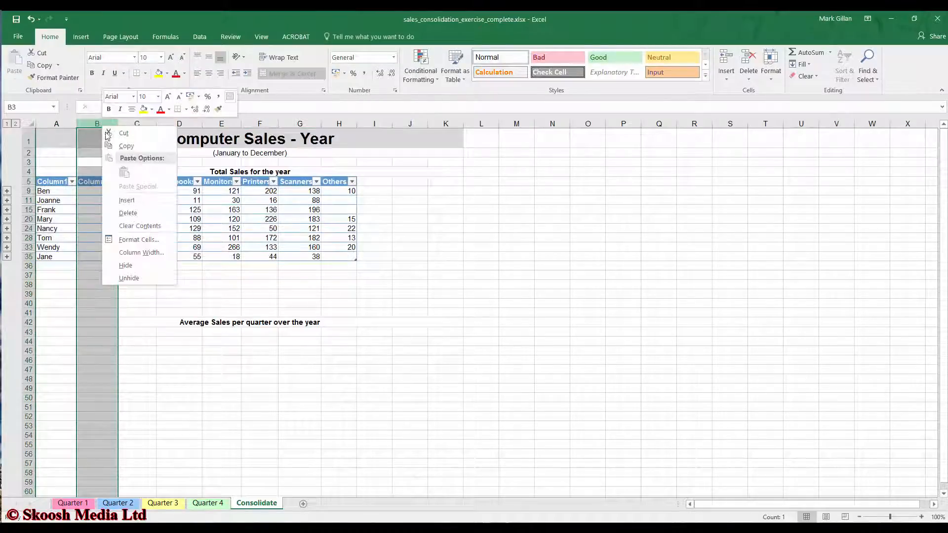
{"action": "left_click", "coordinate": [126, 213]}
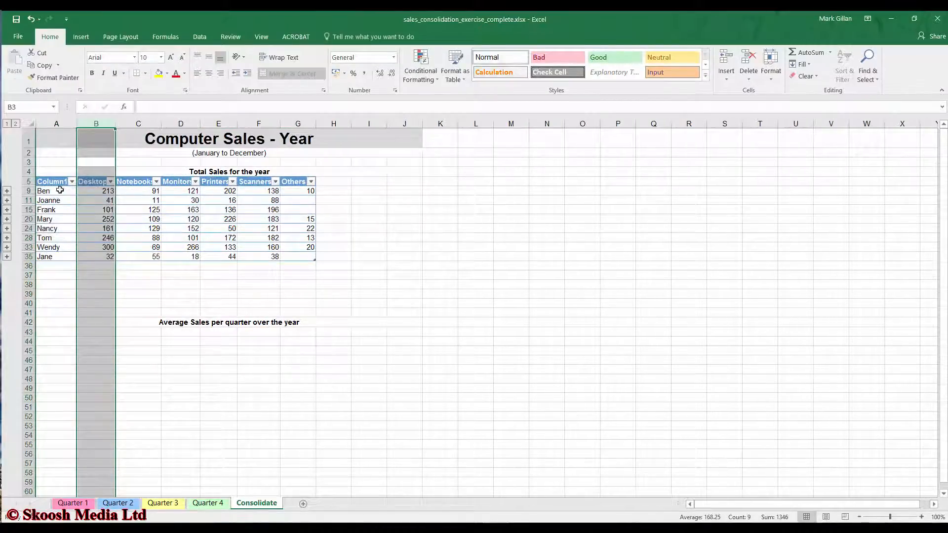
Rename the totals table's first column header in A5 as Salesperson and widen column A to fit it.
{"action": "left_click", "coordinate": [54, 183]}
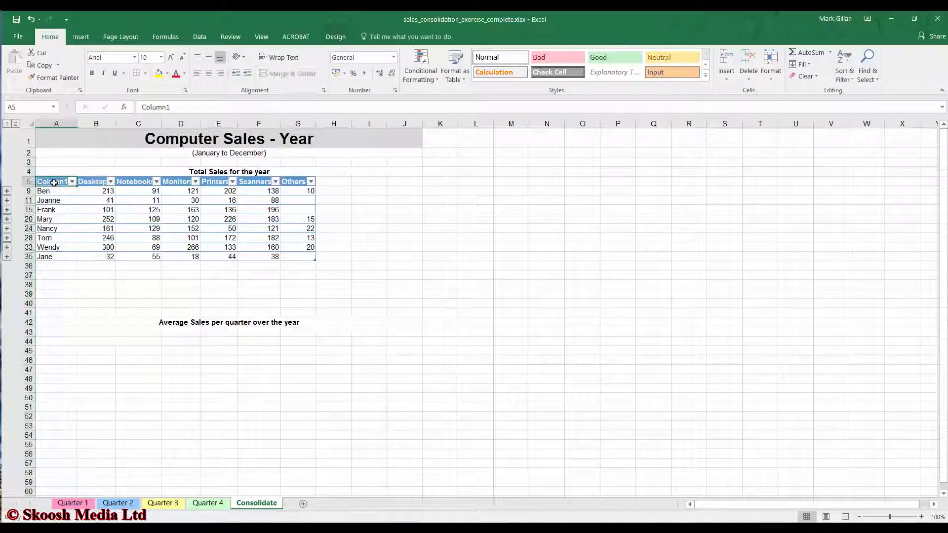
{"action": "double_click", "coordinate": [53, 182]}
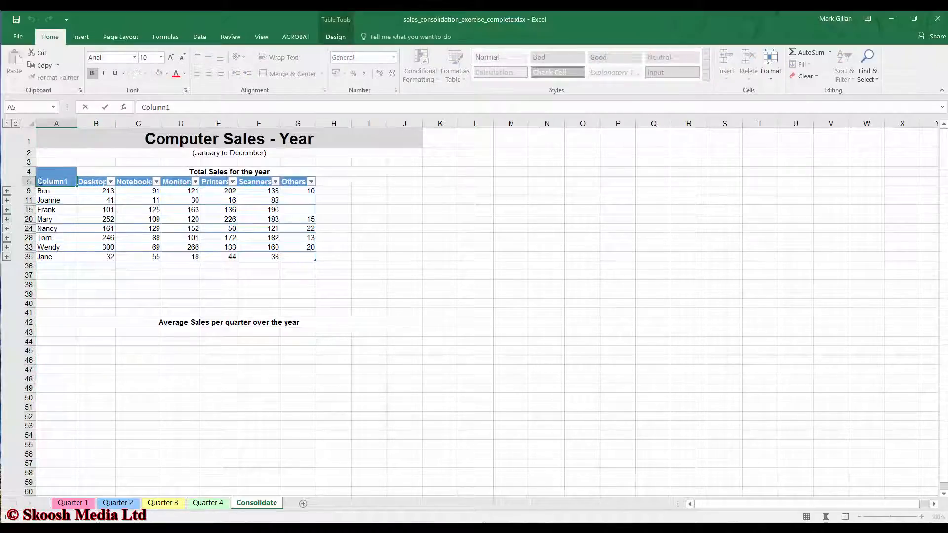
{"action": "key", "text": "Escape"}
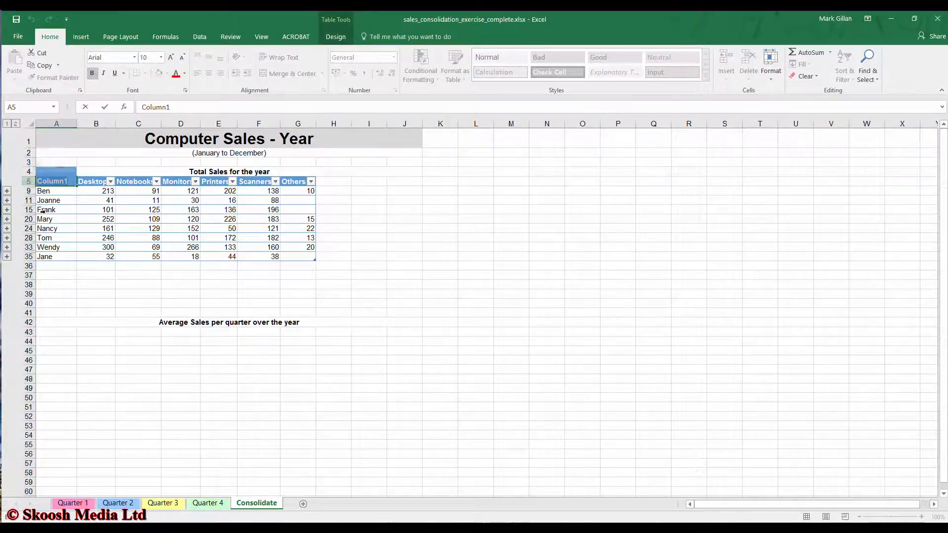
{"action": "type", "text": "Salesperson"}
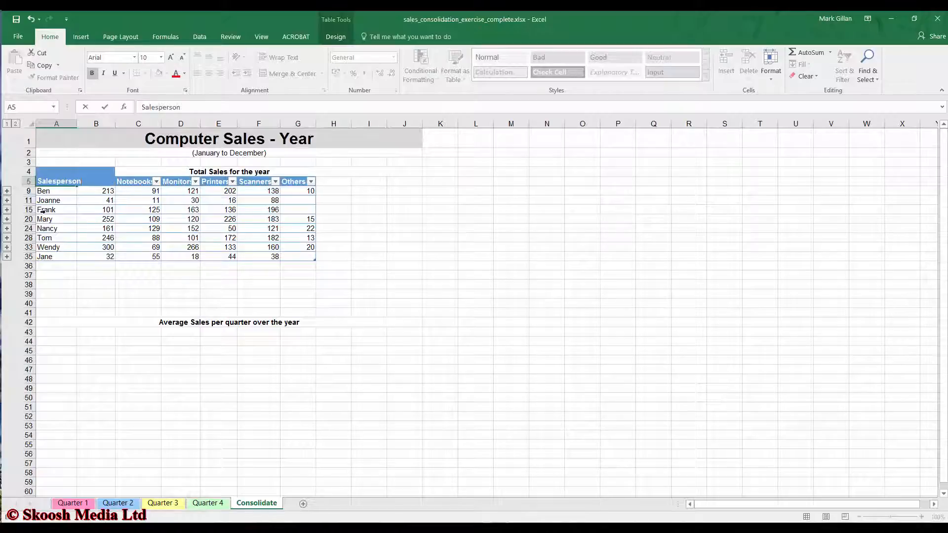
{"action": "key", "text": "Return"}
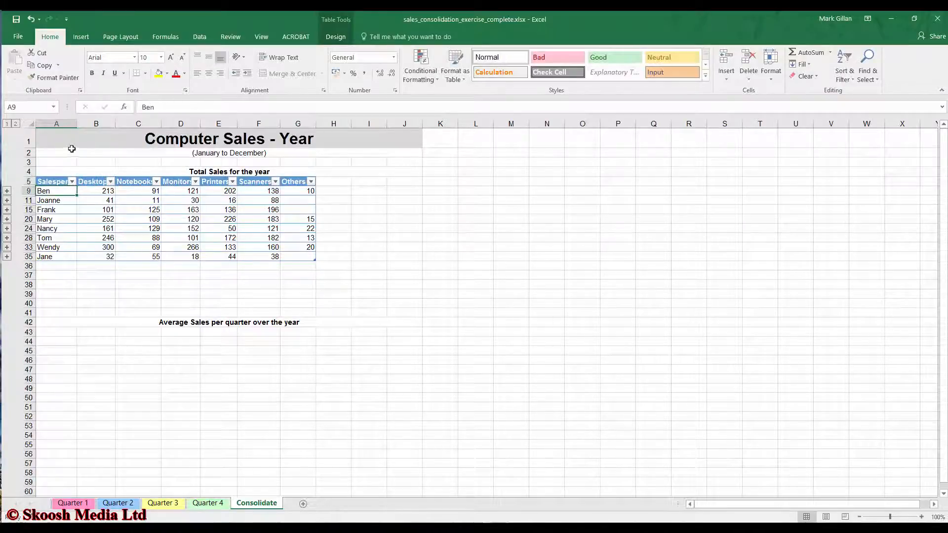
{"action": "left_click_drag", "start_coordinate": [77, 126], "coordinate": [91, 127]}
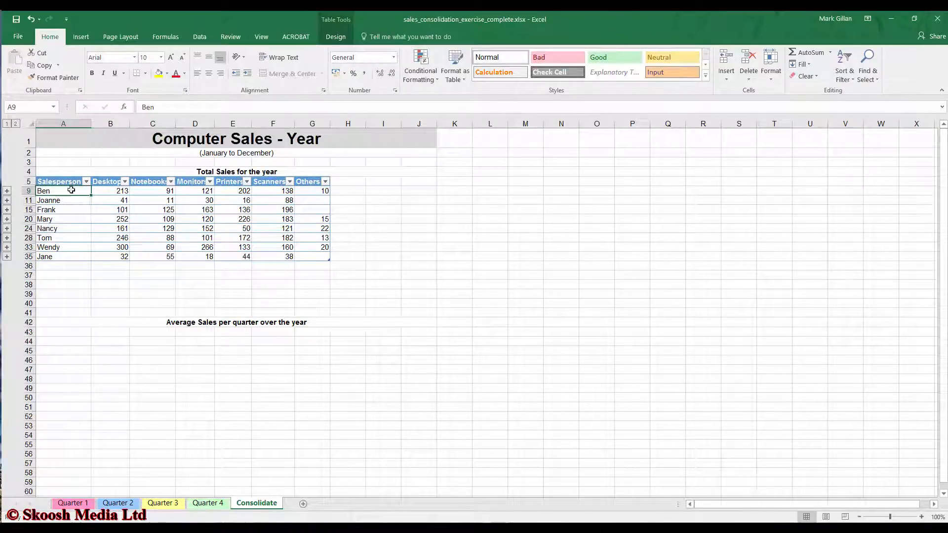
Turn on First Column formatting for the totals table and apply the medium dark-blue style with grey banded rows.
{"action": "left_click", "coordinate": [338, 40]}
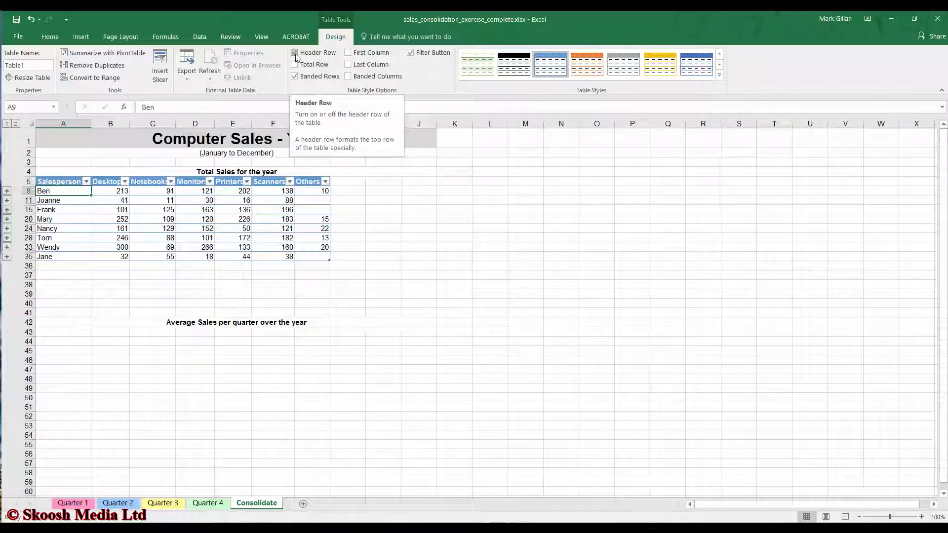
{"action": "left_click", "coordinate": [348, 52]}
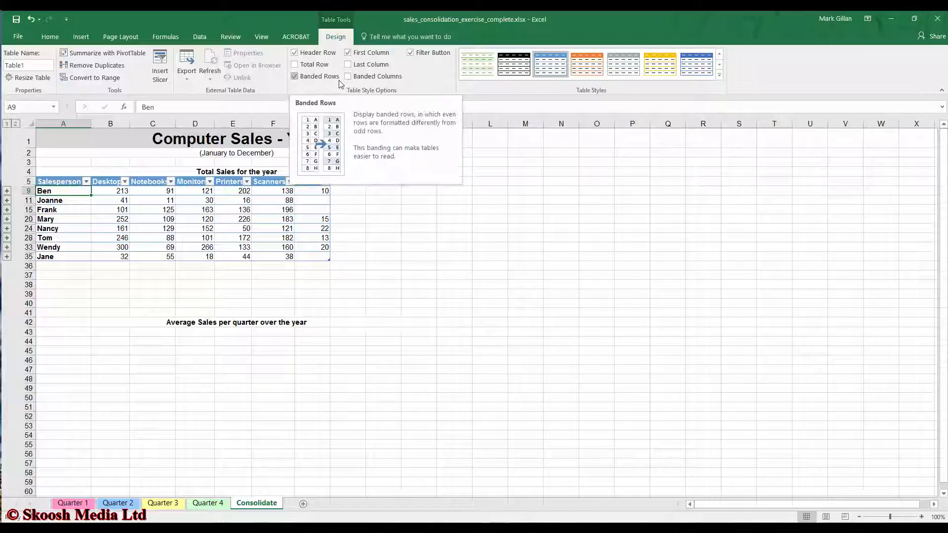
{"action": "left_click", "coordinate": [295, 65]}
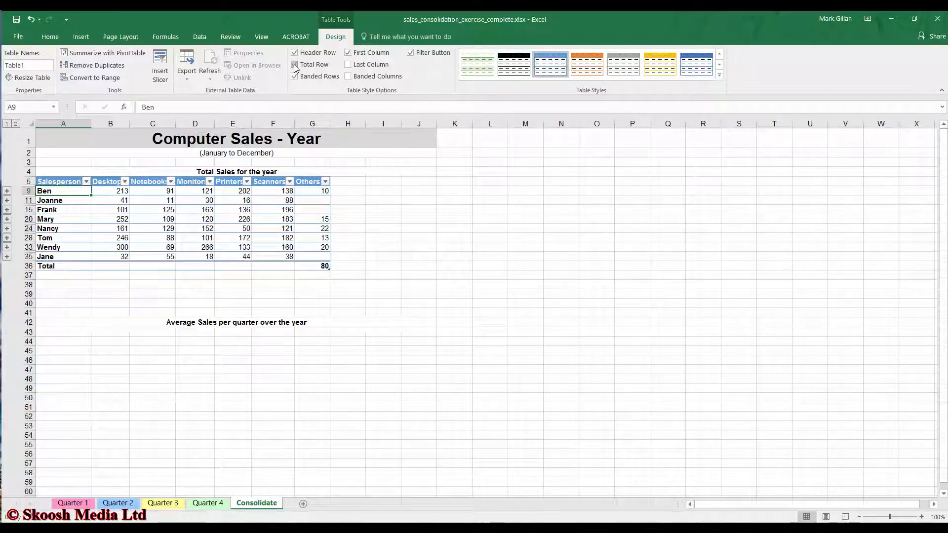
{"action": "left_click", "coordinate": [295, 66]}
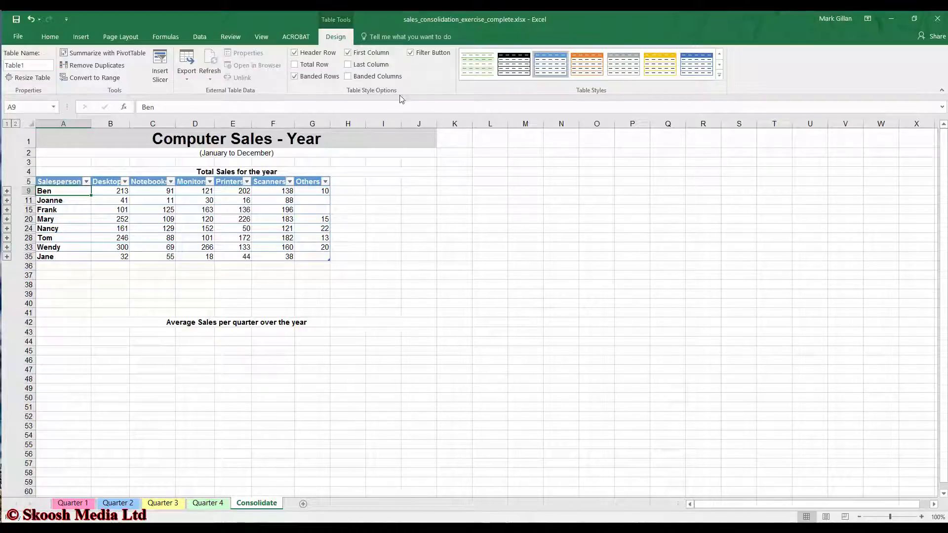
{"action": "left_click", "coordinate": [719, 75]}
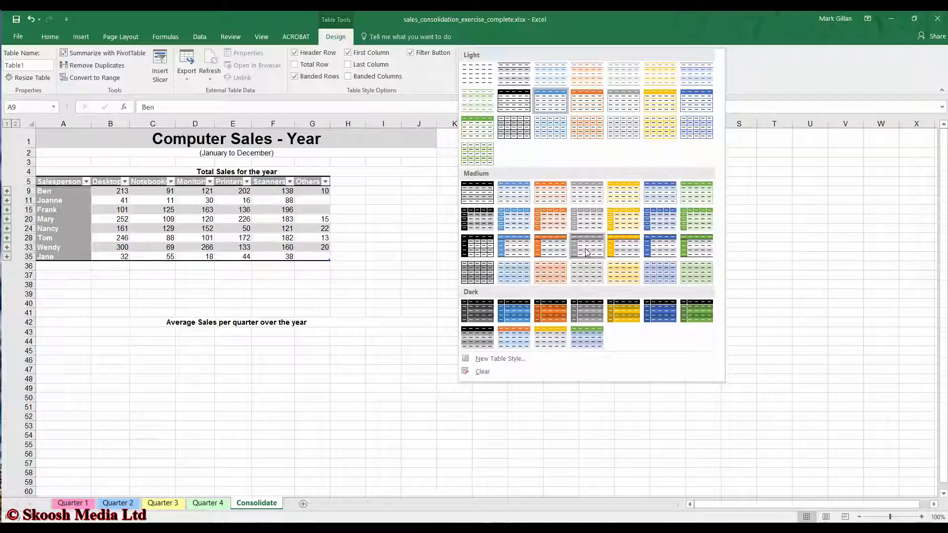
{"action": "left_click", "coordinate": [657, 247]}
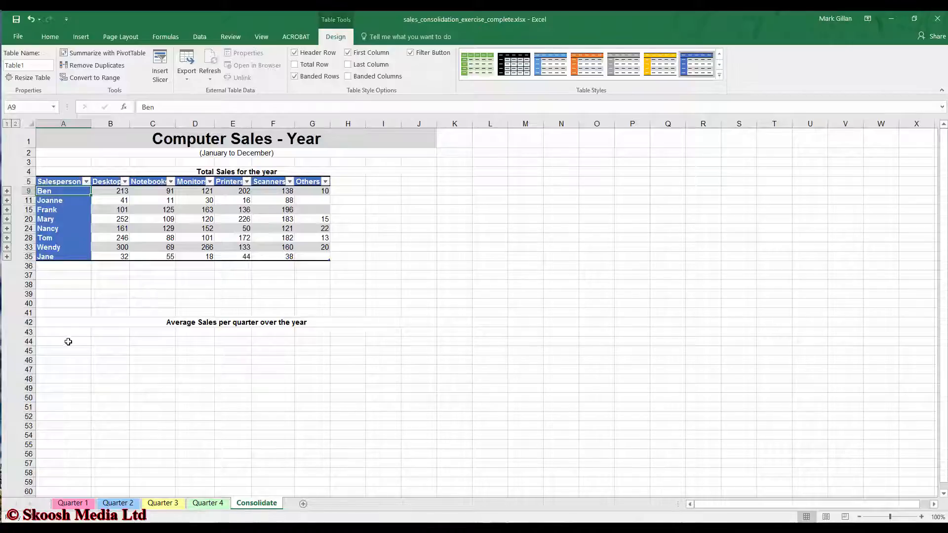
Consolidate the four quarterly ranges at A43 with the Average function, keeping the existing references, label options and source links.
{"action": "left_click", "coordinate": [65, 333]}
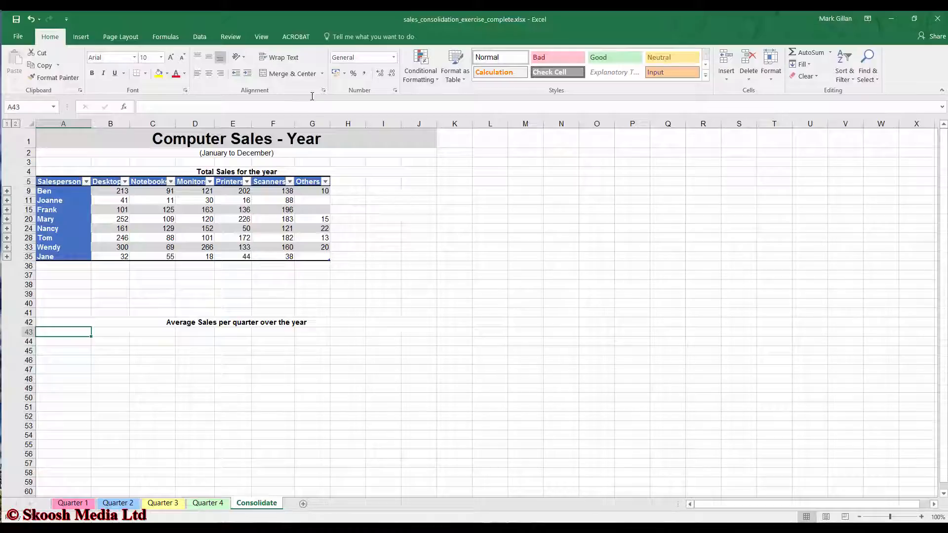
{"action": "left_click", "coordinate": [196, 43]}
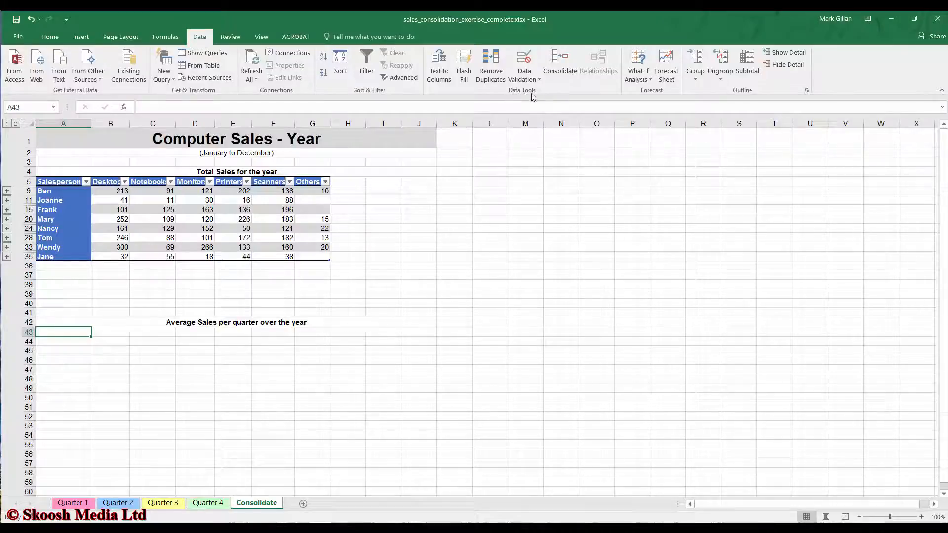
{"action": "left_click", "coordinate": [563, 73]}
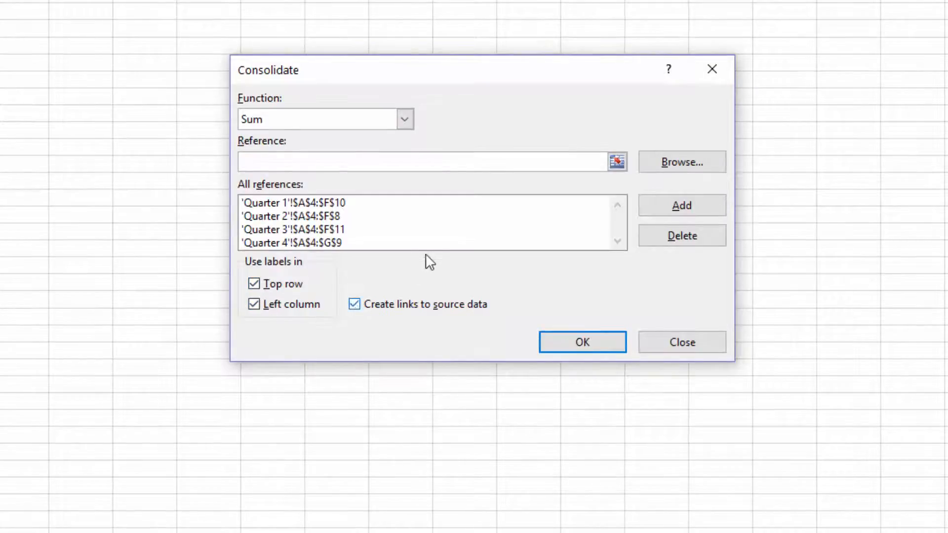
{"action": "left_click", "coordinate": [403, 121]}
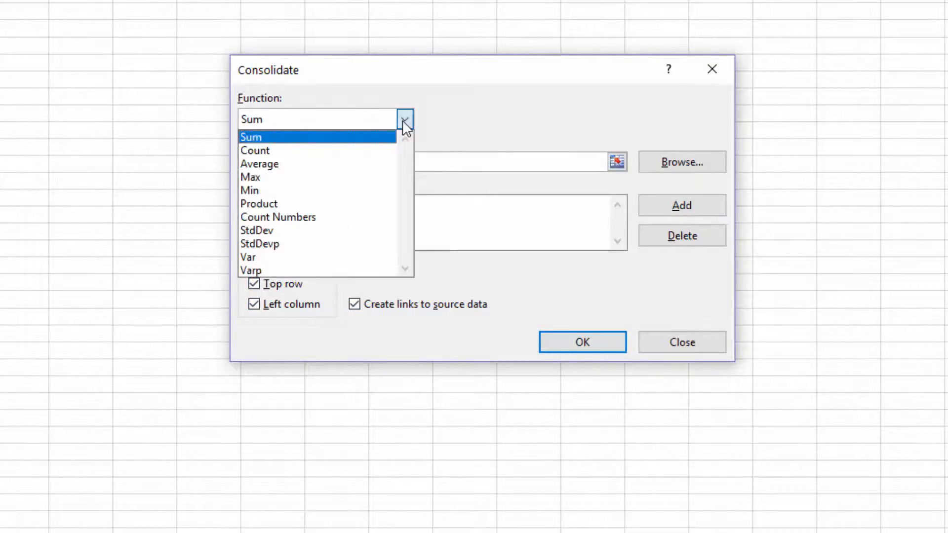
{"action": "left_click", "coordinate": [349, 170]}
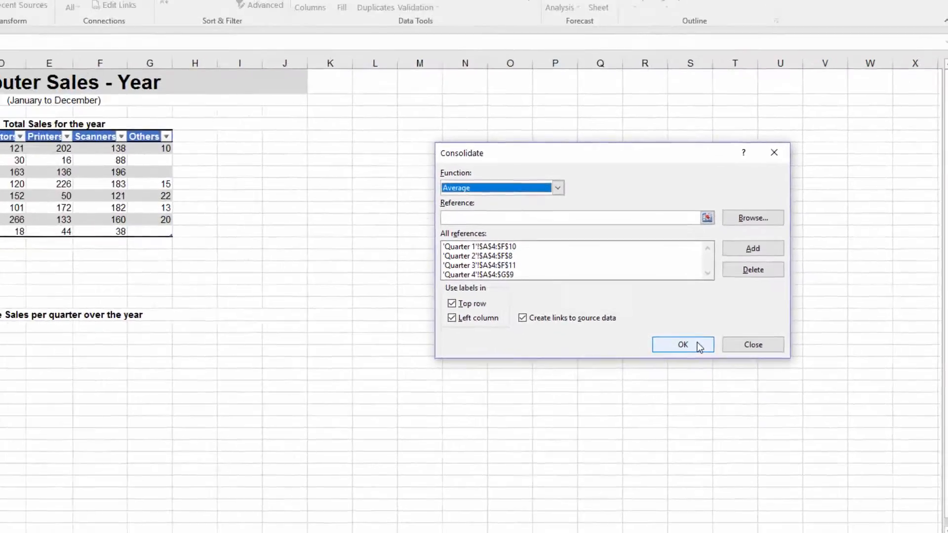
{"action": "left_click", "coordinate": [606, 345]}
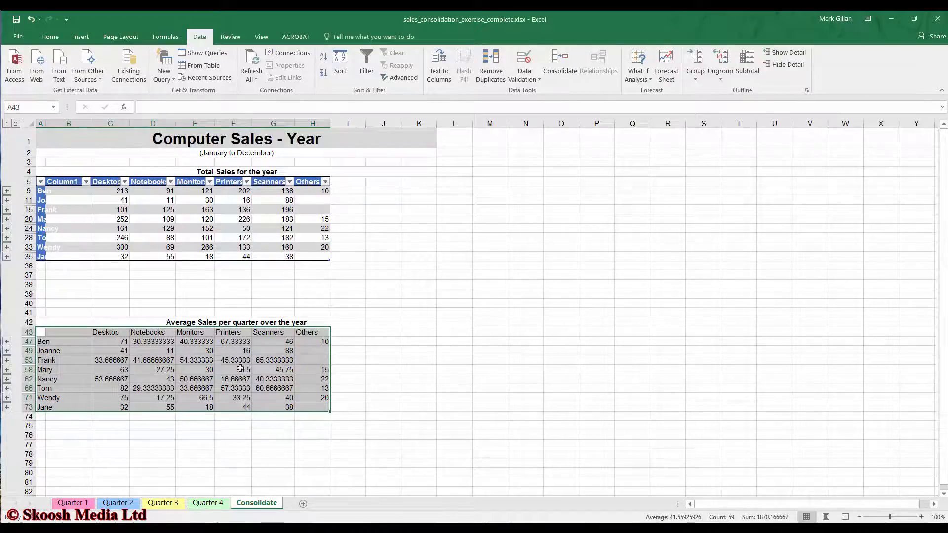
Format the consolidated averages in A43:H73 as a table with headers, using the dark-section style with green header and blue rows.
{"action": "left_click", "coordinate": [50, 37]}
{"action": "left_click", "coordinate": [458, 79]}
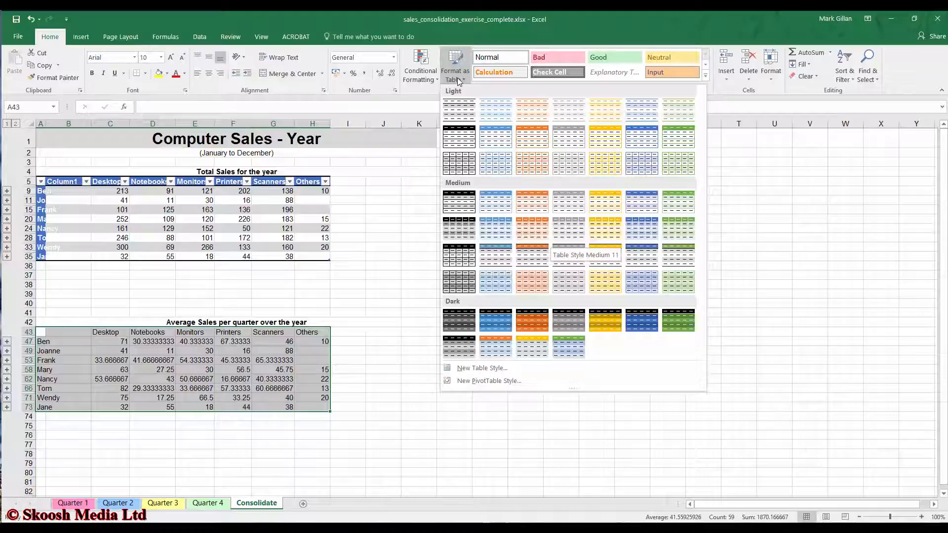
{"action": "left_click", "coordinate": [570, 352]}
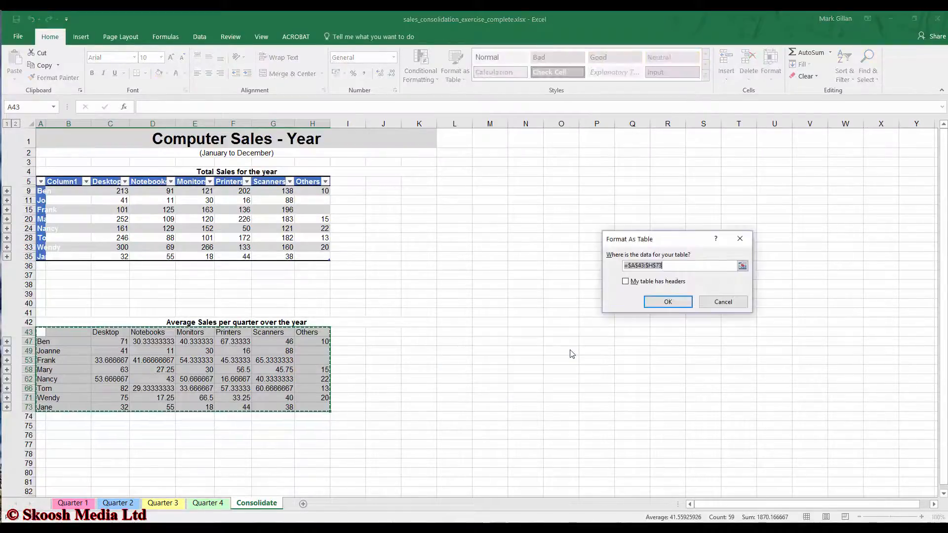
{"action": "left_click", "coordinate": [625, 282]}
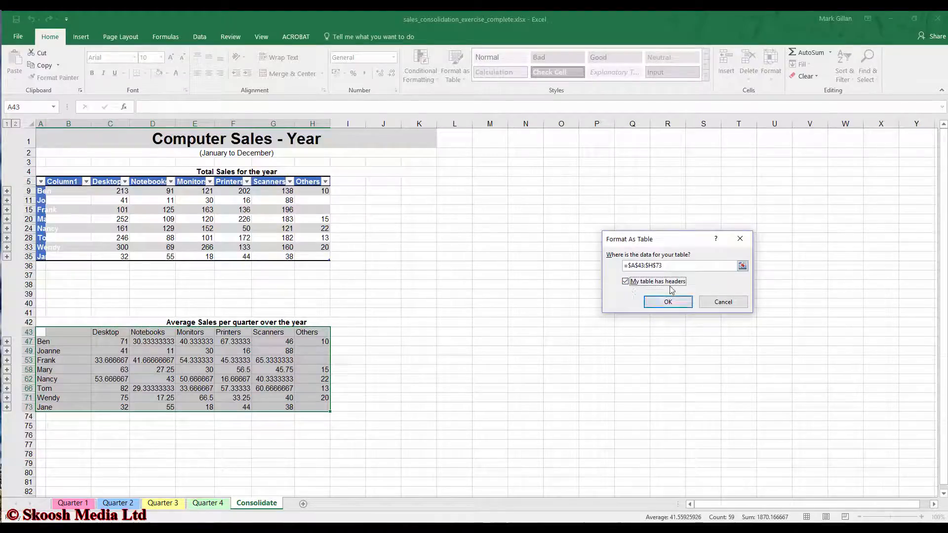
{"action": "left_click", "coordinate": [661, 306]}
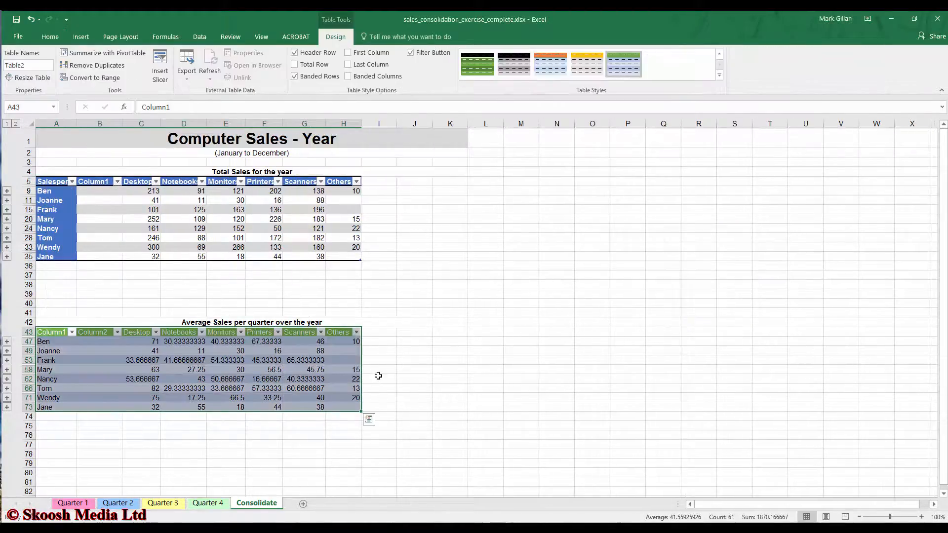
Hide the empty column B on the Consolidate sheet.
{"action": "left_click", "coordinate": [101, 122]}
{"action": "right_click", "coordinate": [102, 124]}
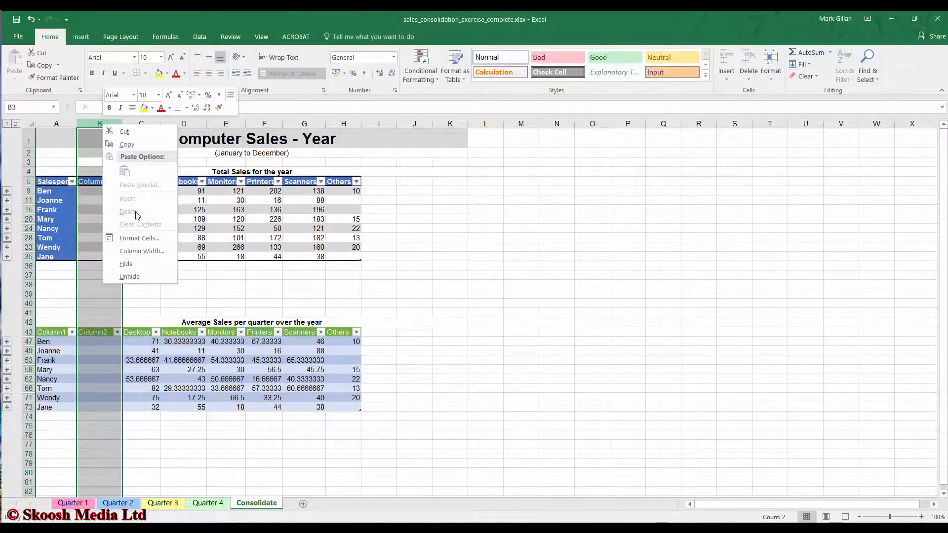
{"action": "left_click", "coordinate": [91, 126]}
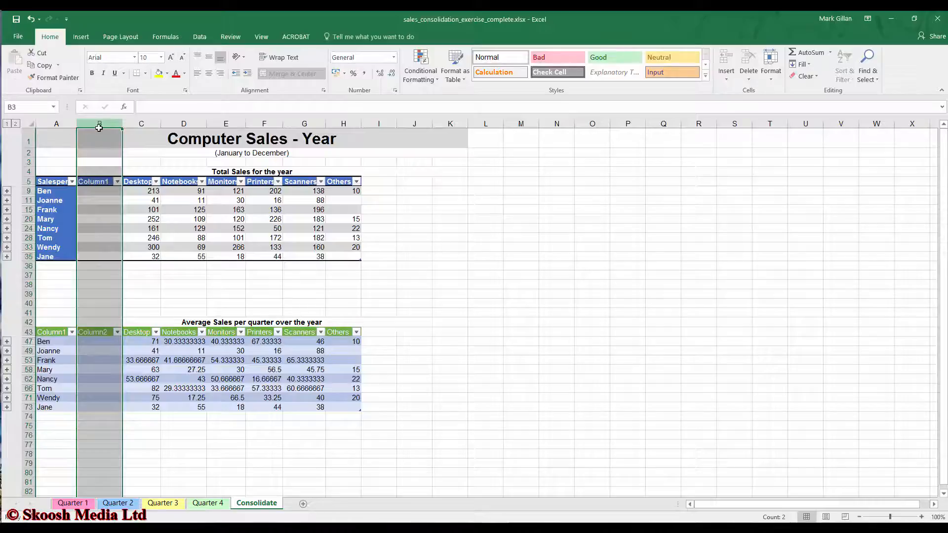
{"action": "right_click", "coordinate": [97, 129]}
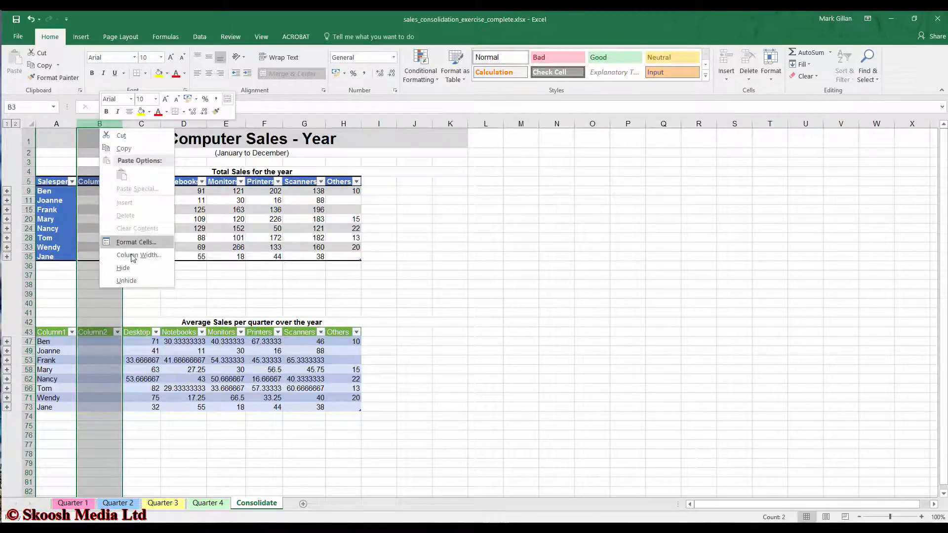
{"action": "left_click", "coordinate": [123, 267]}
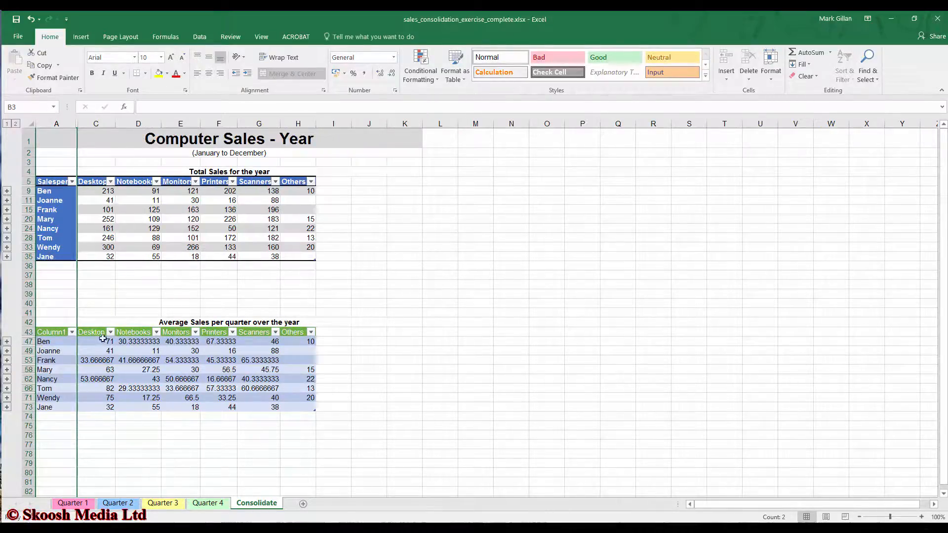
Rename the averages table's first column header in A43 as Salesperson and autofit column A's width.
{"action": "double_click", "coordinate": [54, 333]}
{"action": "left_click_drag", "start_coordinate": [67, 332], "coordinate": [21, 330]}
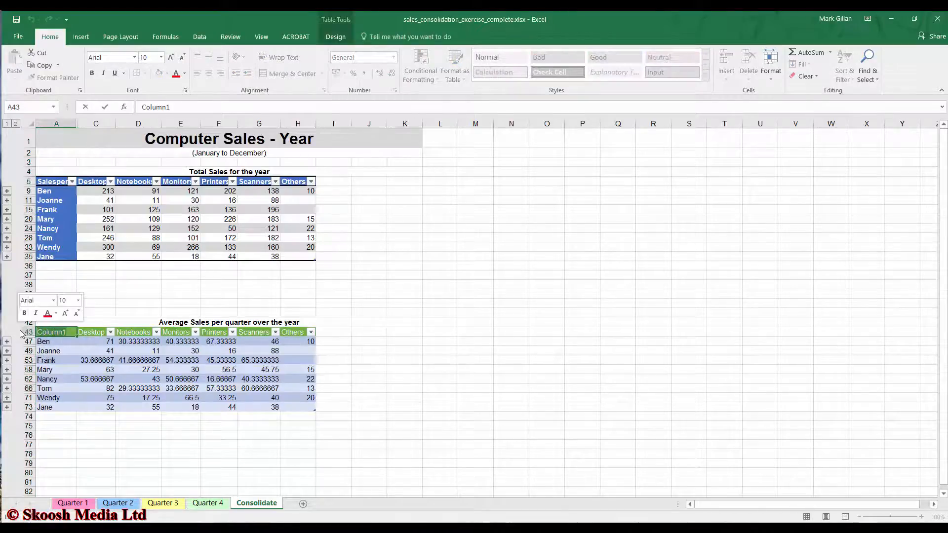
{"action": "type", "text": "Sales"}
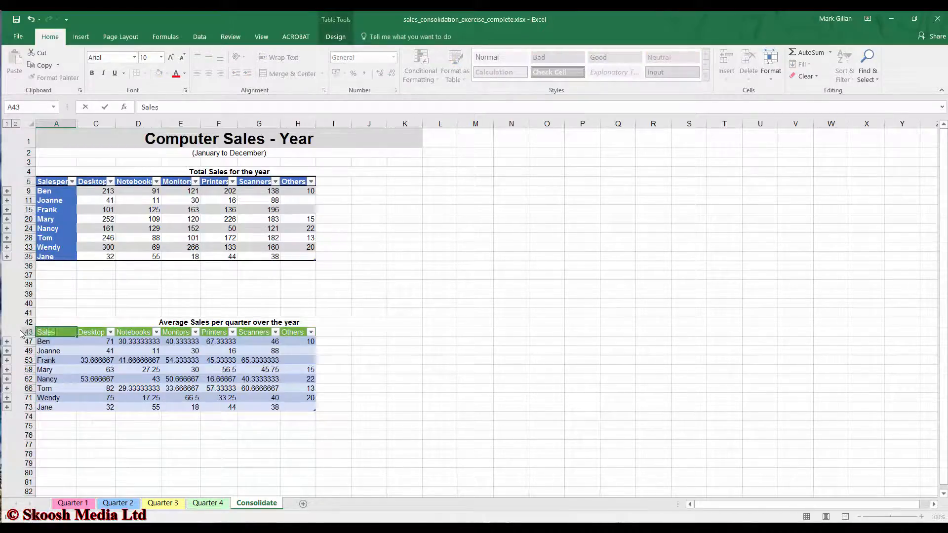
{"action": "type", "text": "person"}
{"action": "key", "text": "Return"}
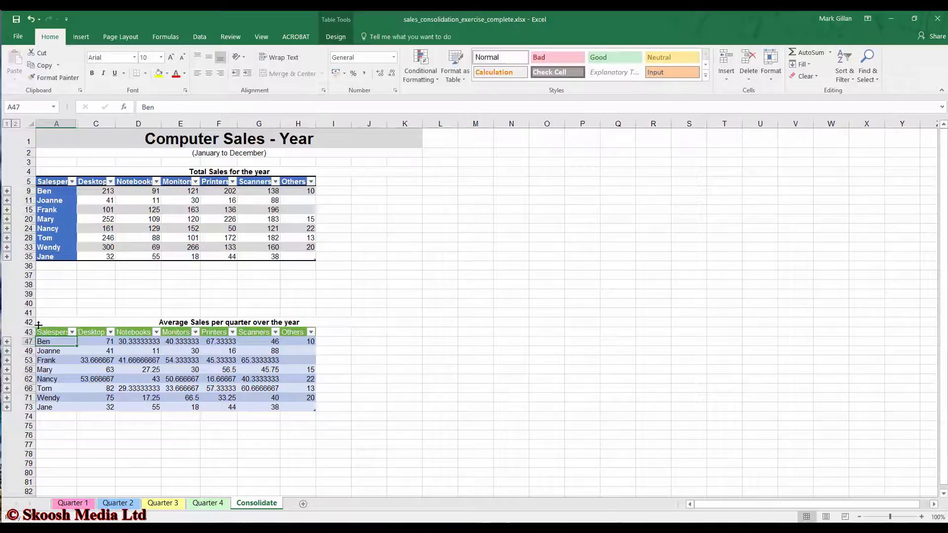
{"action": "double_click", "coordinate": [76, 124]}
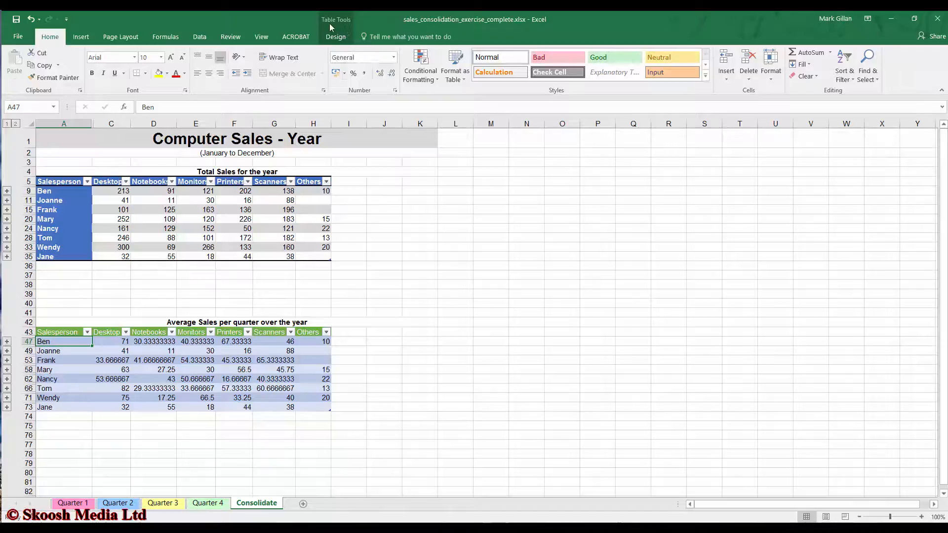
Give the averages table First Column formatting and the dark green style with black header, and turn off Banded Rows.
{"action": "left_click", "coordinate": [336, 38]}
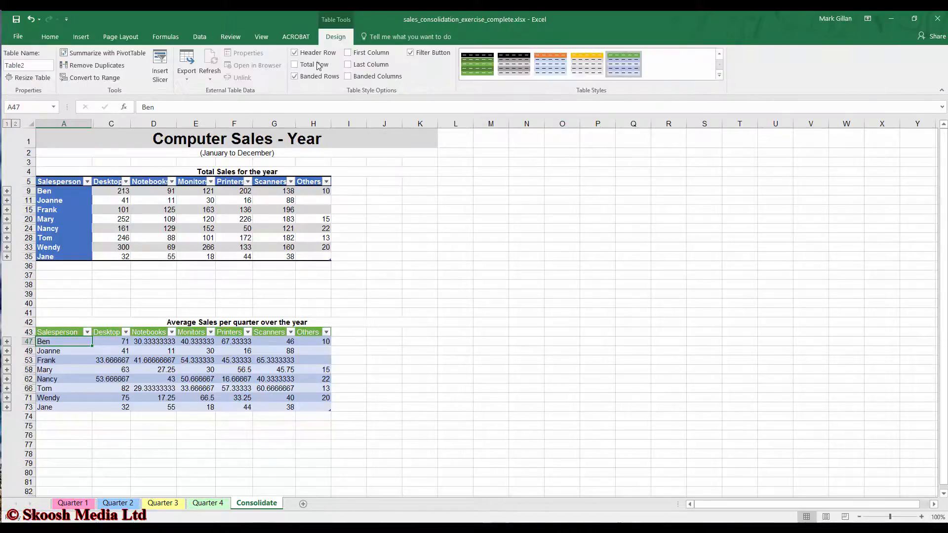
{"action": "left_click", "coordinate": [348, 55]}
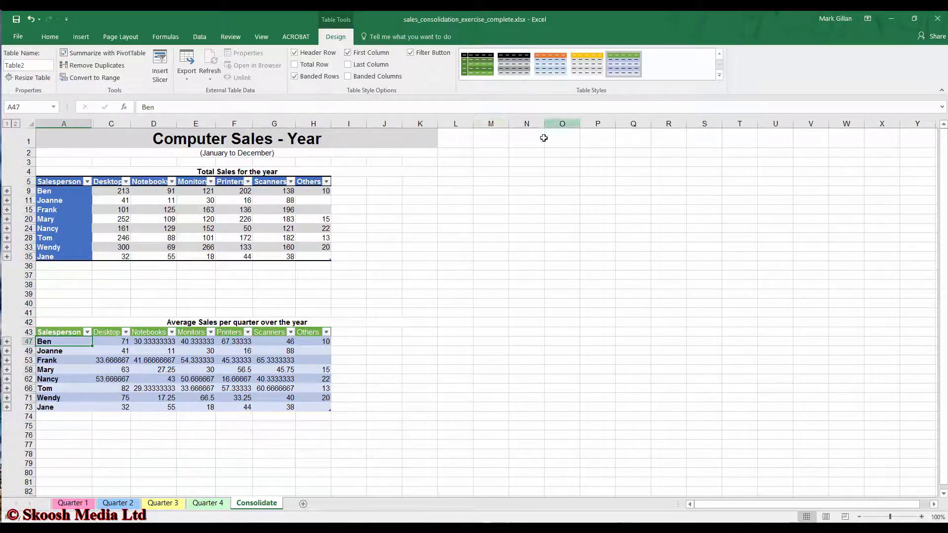
{"action": "left_click", "coordinate": [480, 69]}
{"action": "left_click", "coordinate": [294, 76]}
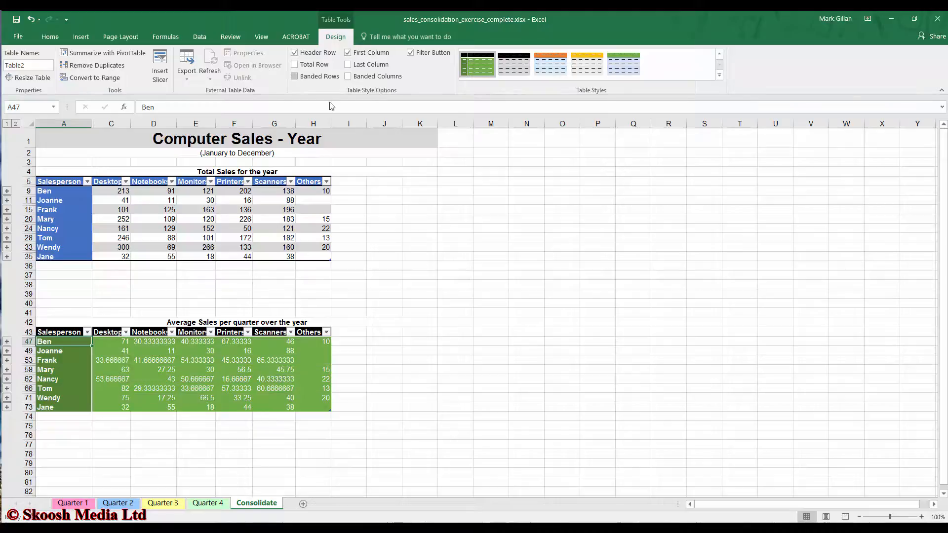